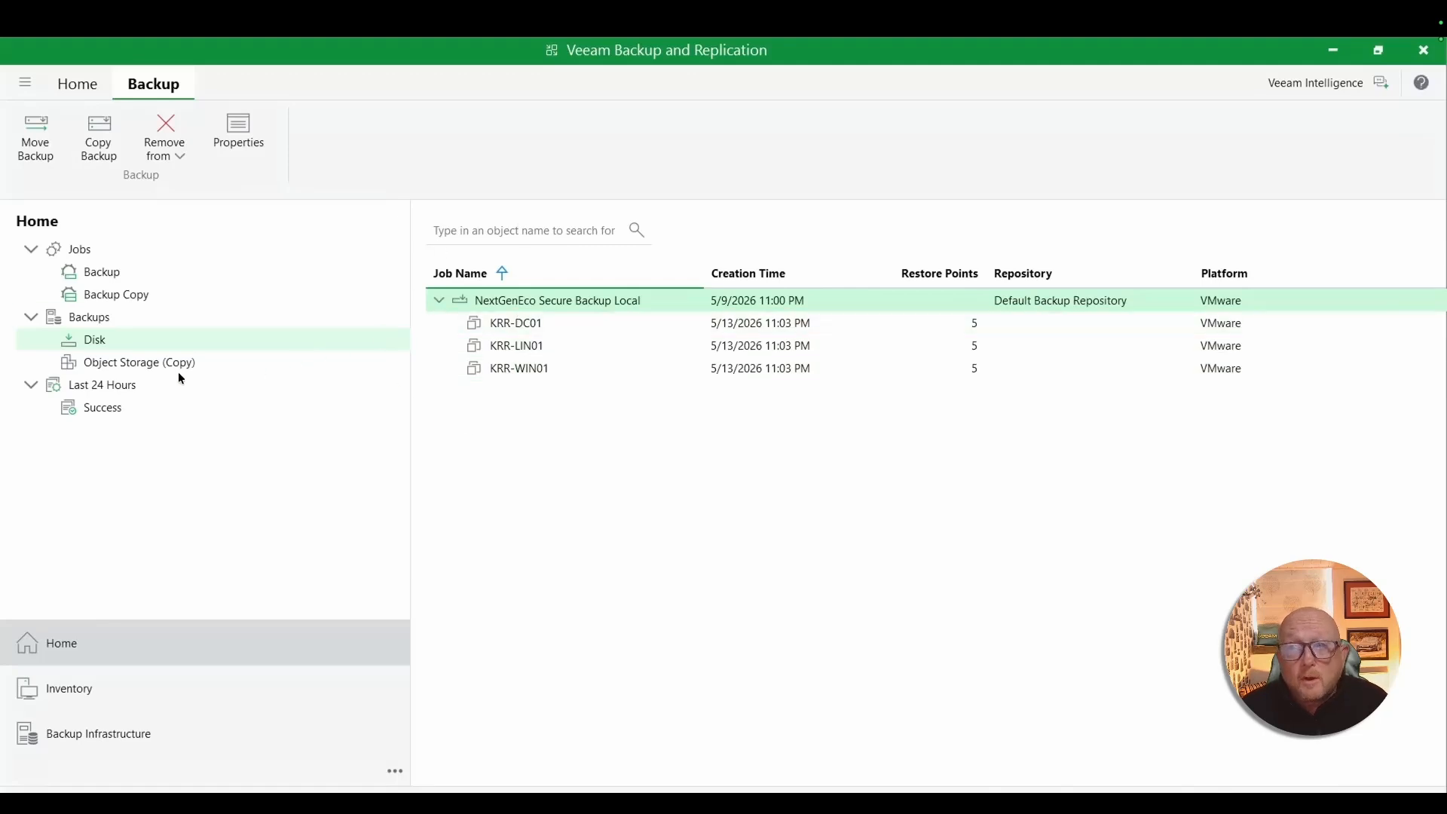
- Start an instant recovery to Microsoft Azure for KRR-DC01 from the Backup Copy Job to Vault object storage backup and accept the listed machine
left_click(101, 365)
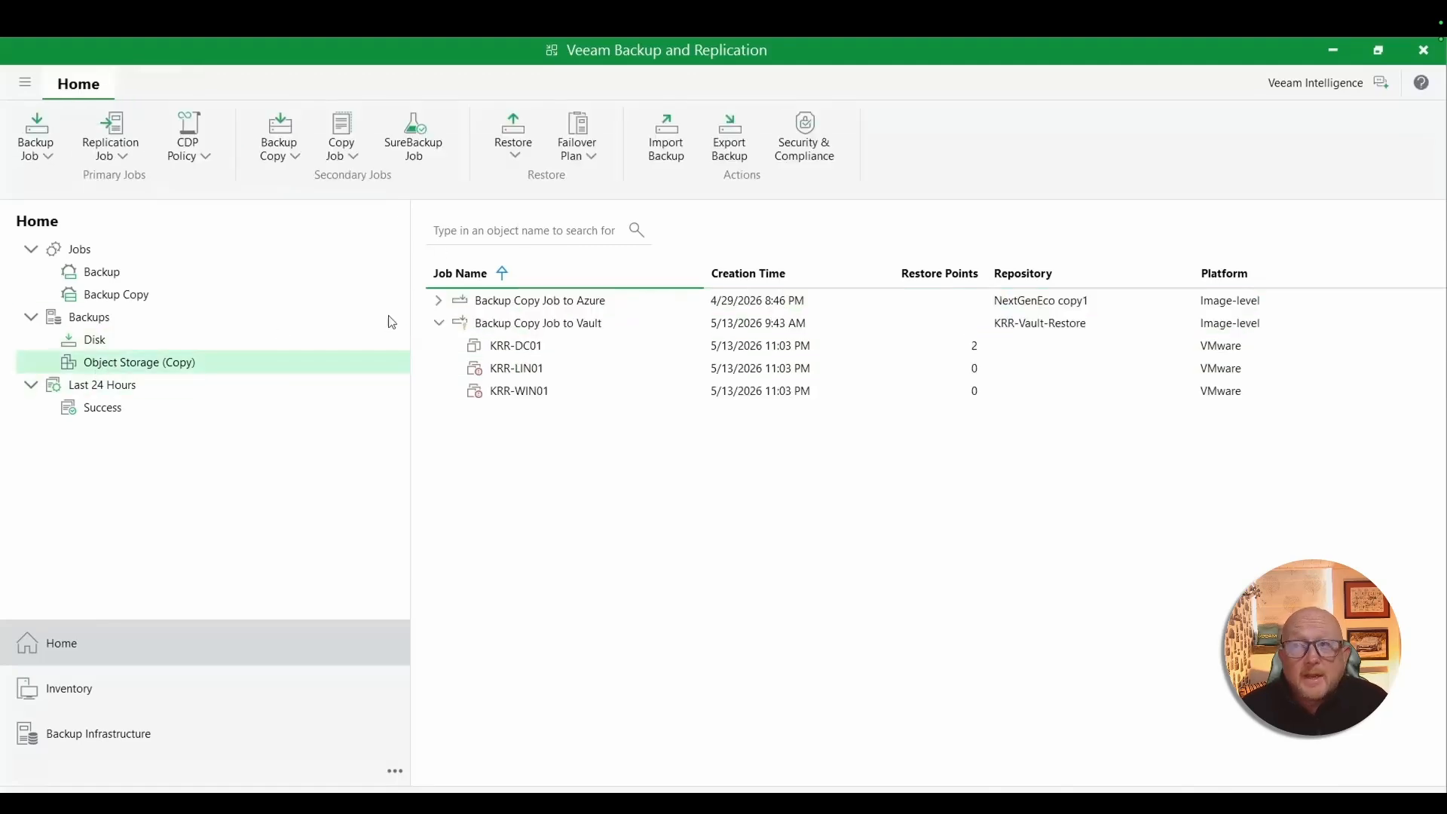
left_click(438, 303)
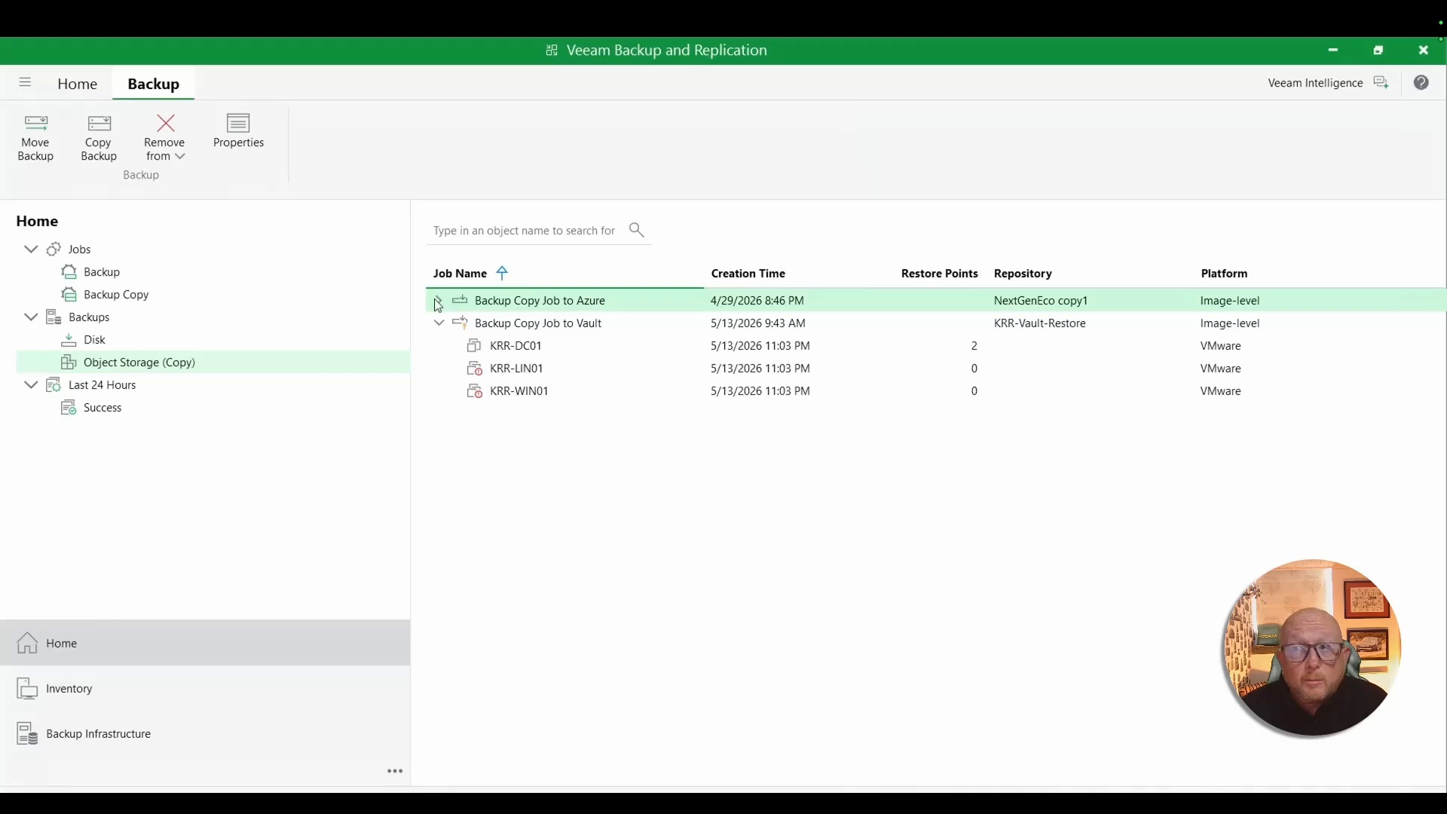
left_click(440, 302)
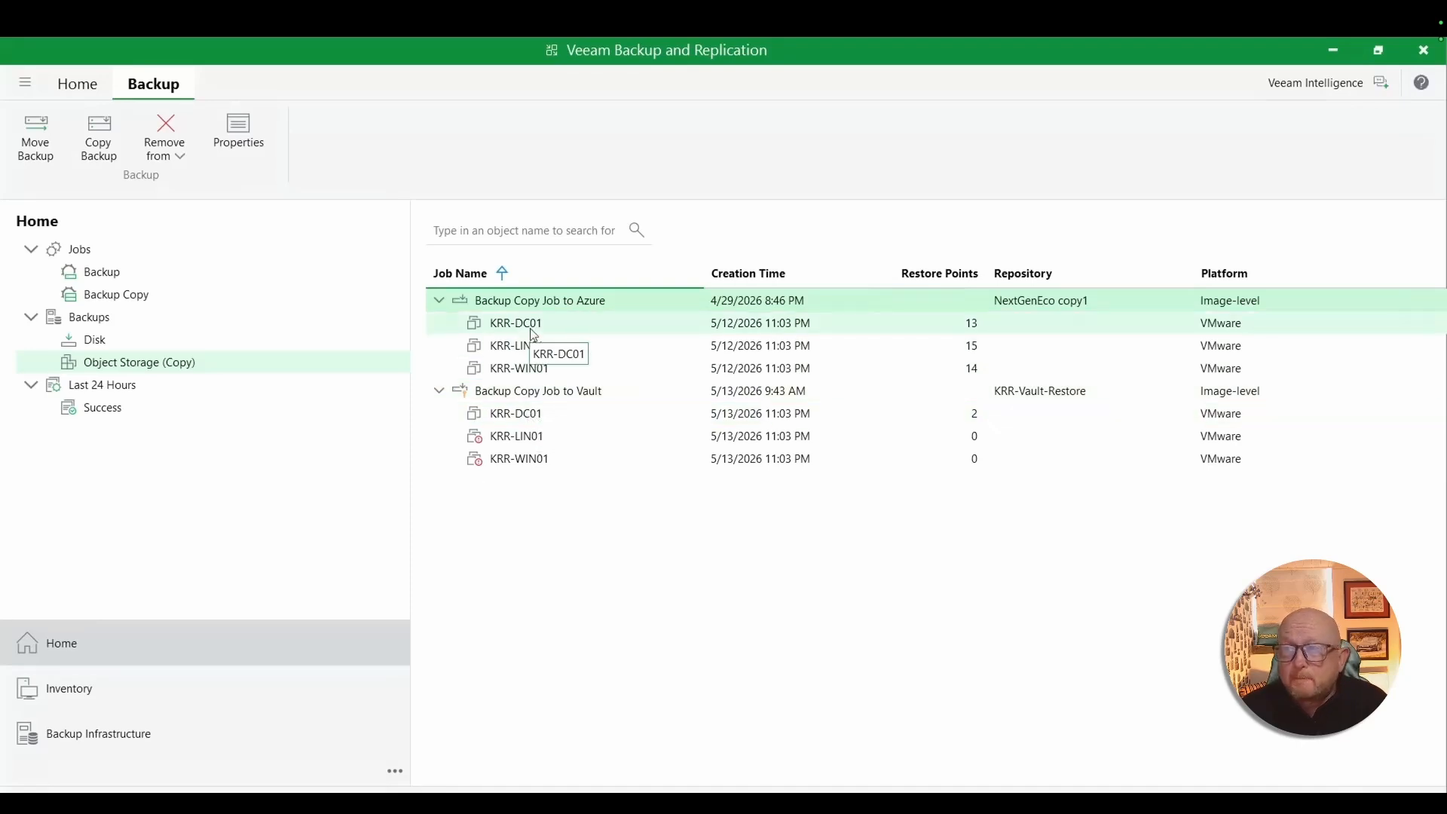
right_click(522, 422)
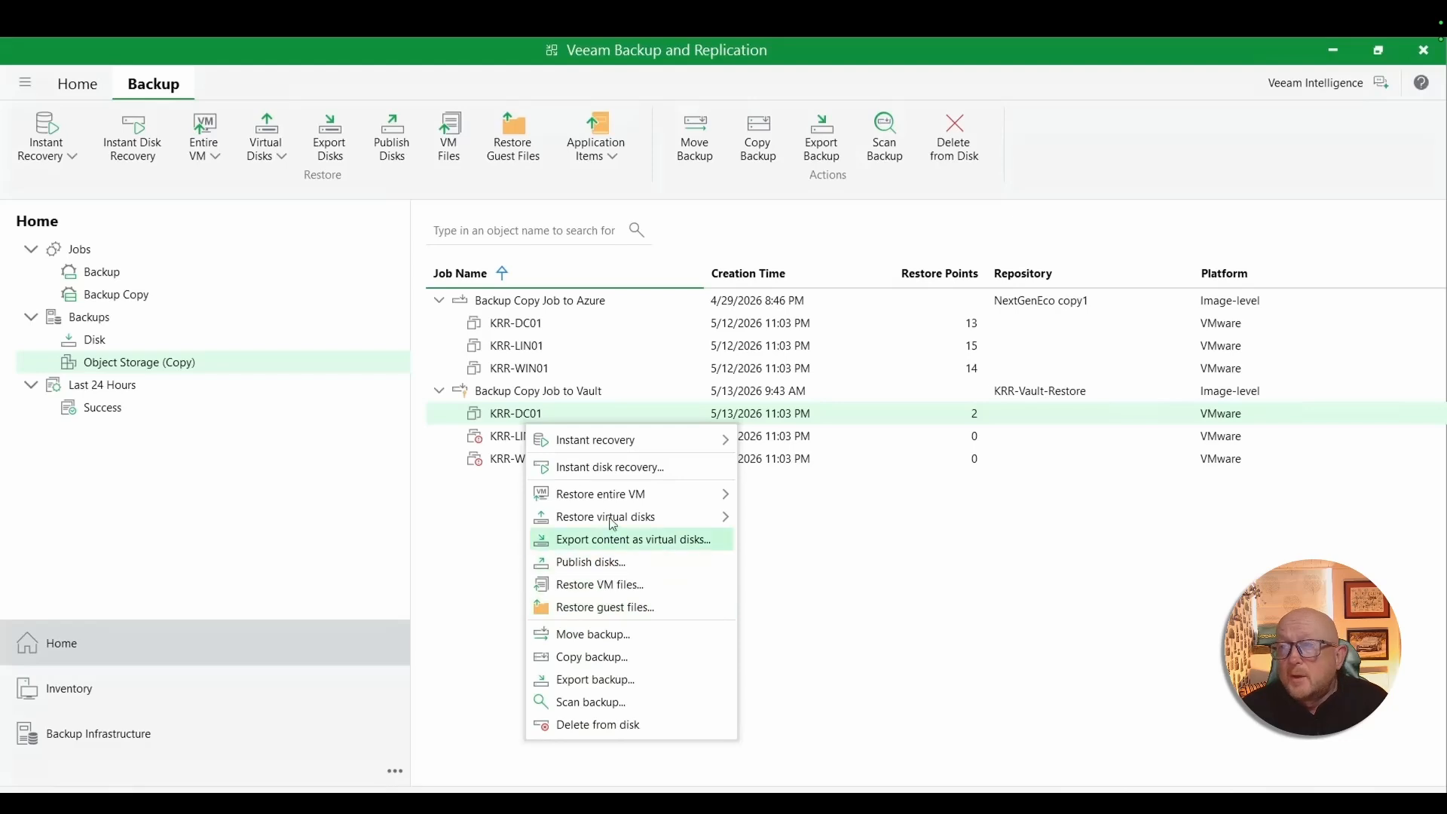
mouse_move(667, 444)
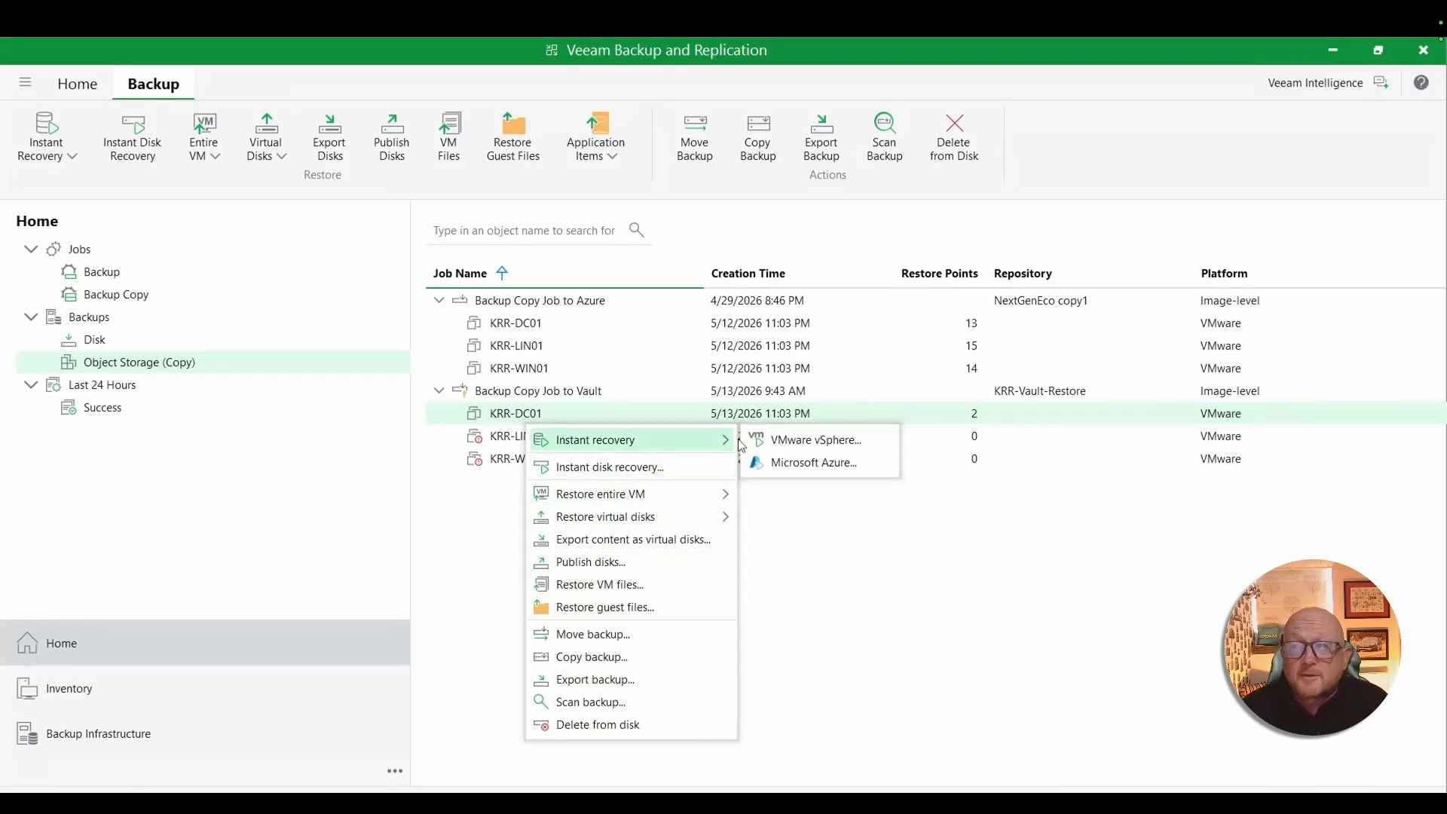
left_click(811, 473)
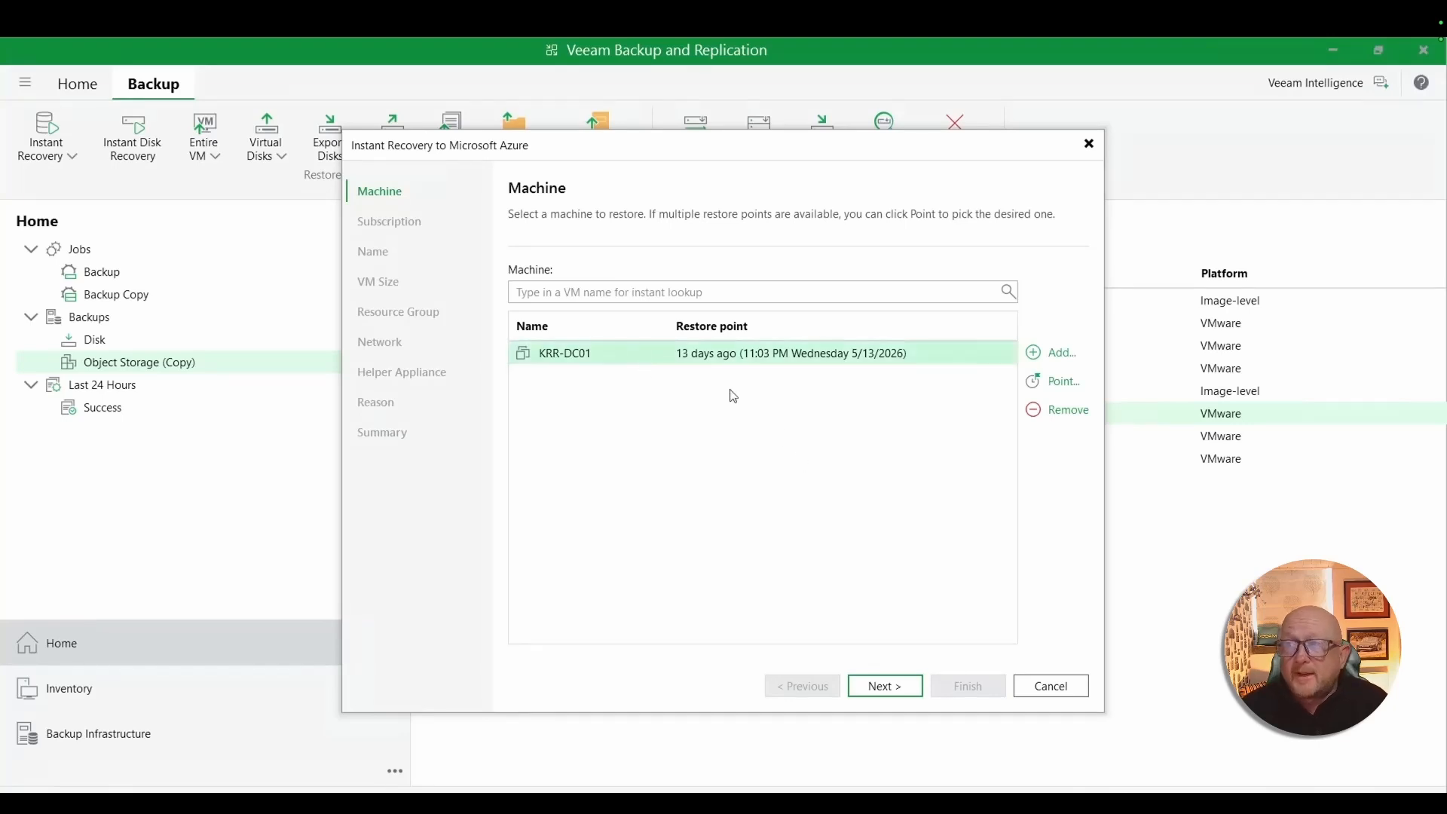
left_click(886, 686)
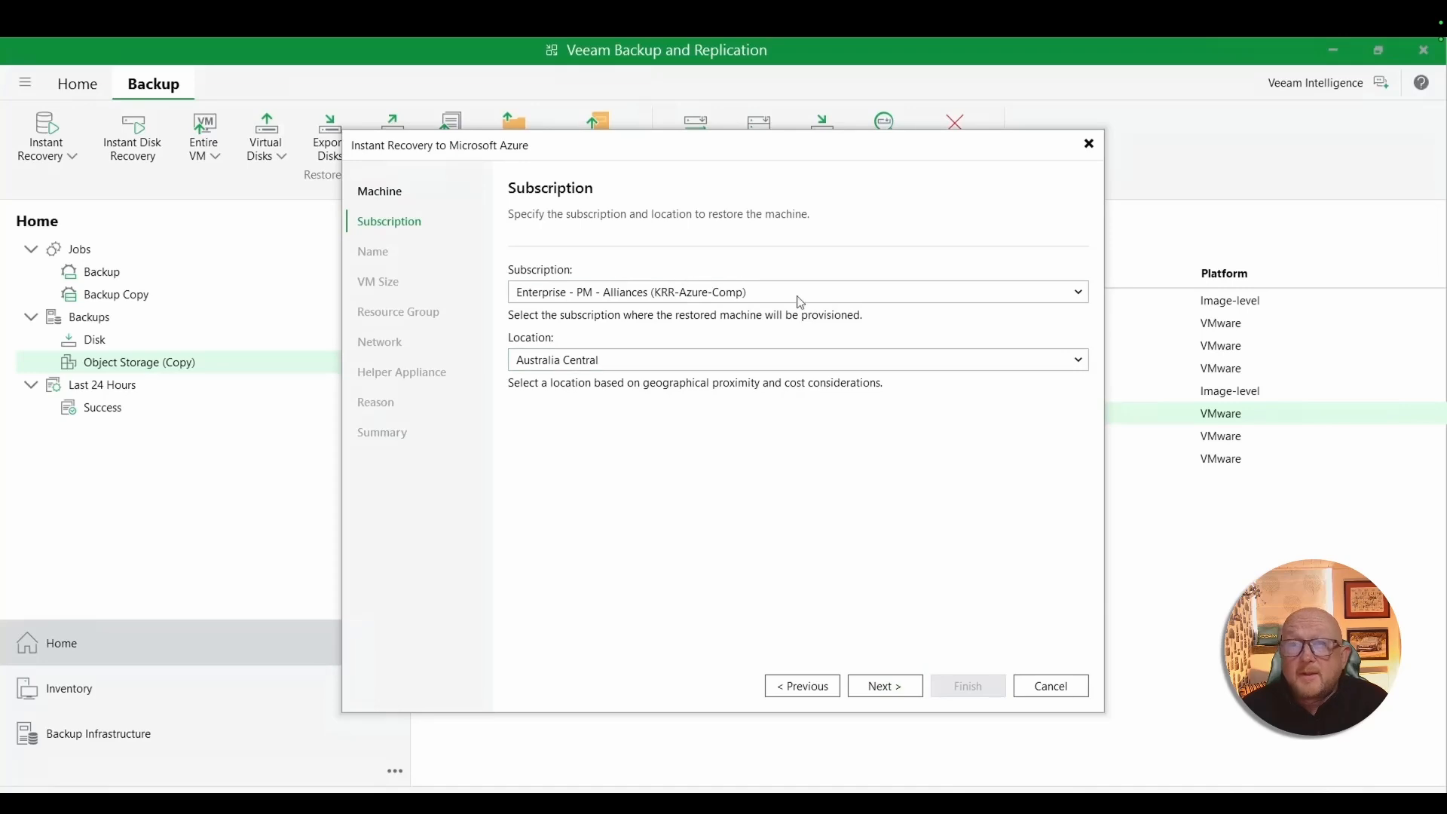
- Set the restore location to East US and proceed to the VM naming settings
left_click(813, 370)
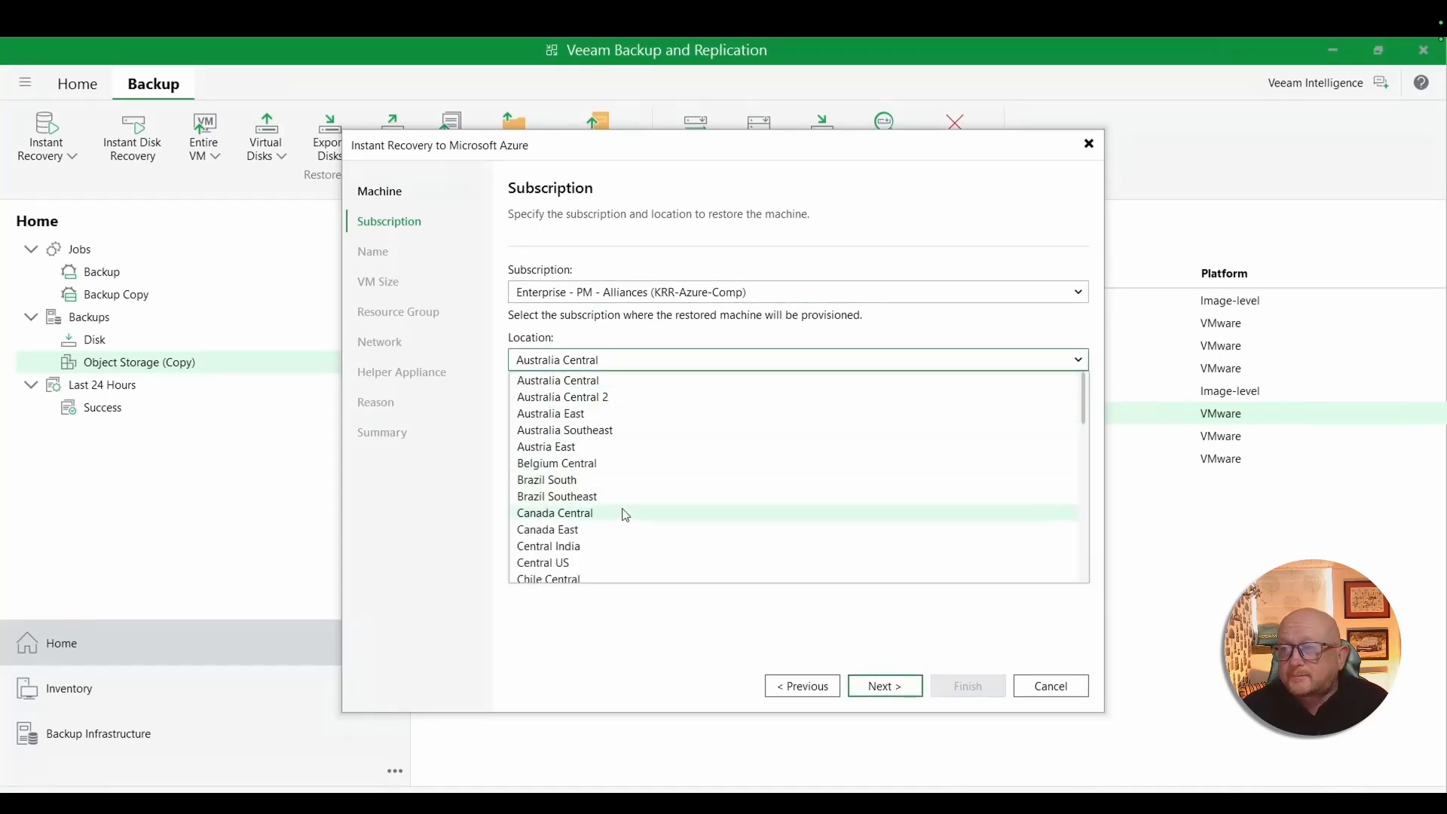
scroll(624, 514, "down", 2)
scroll(625, 514, "down", 2)
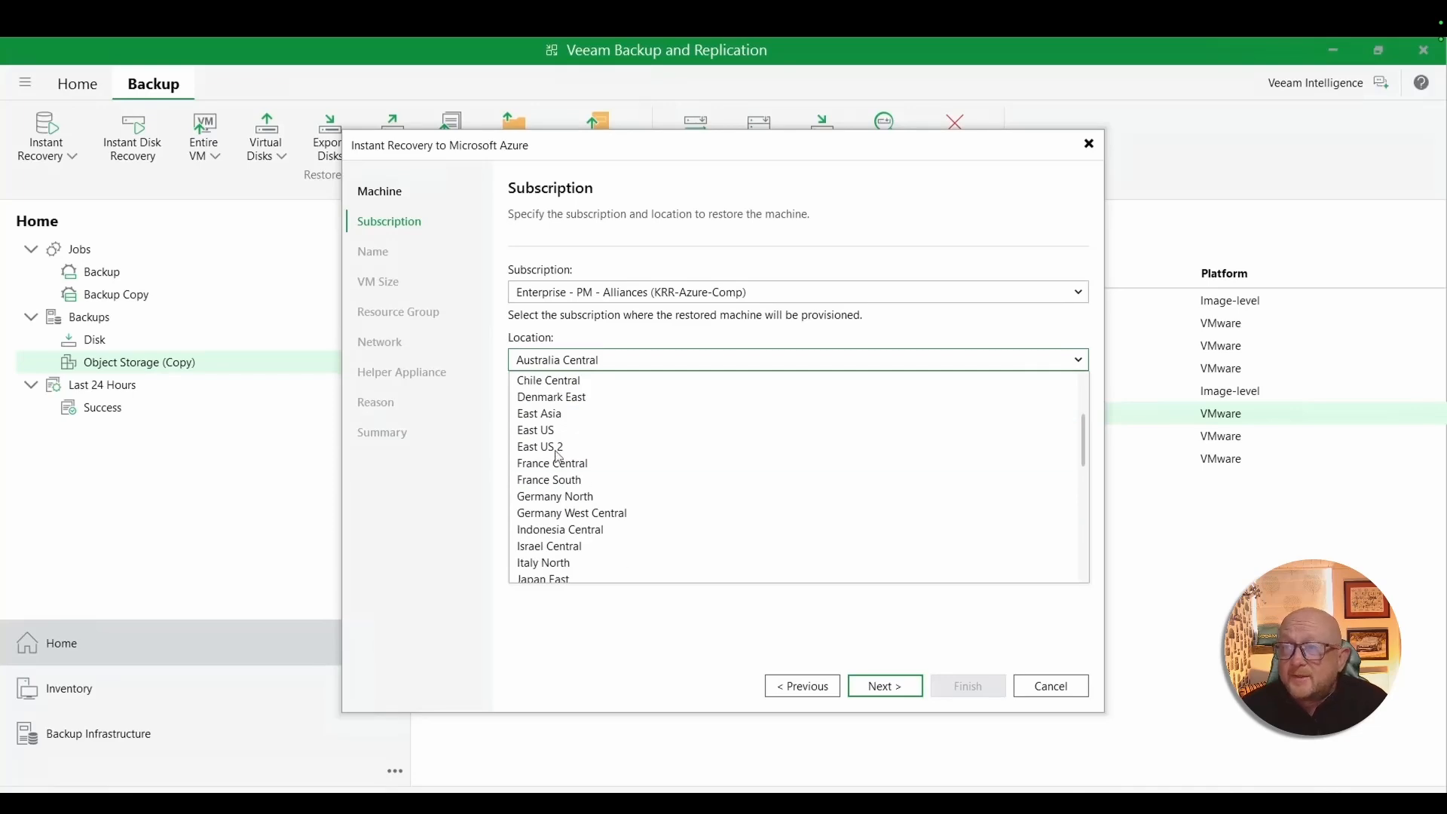
left_click(548, 429)
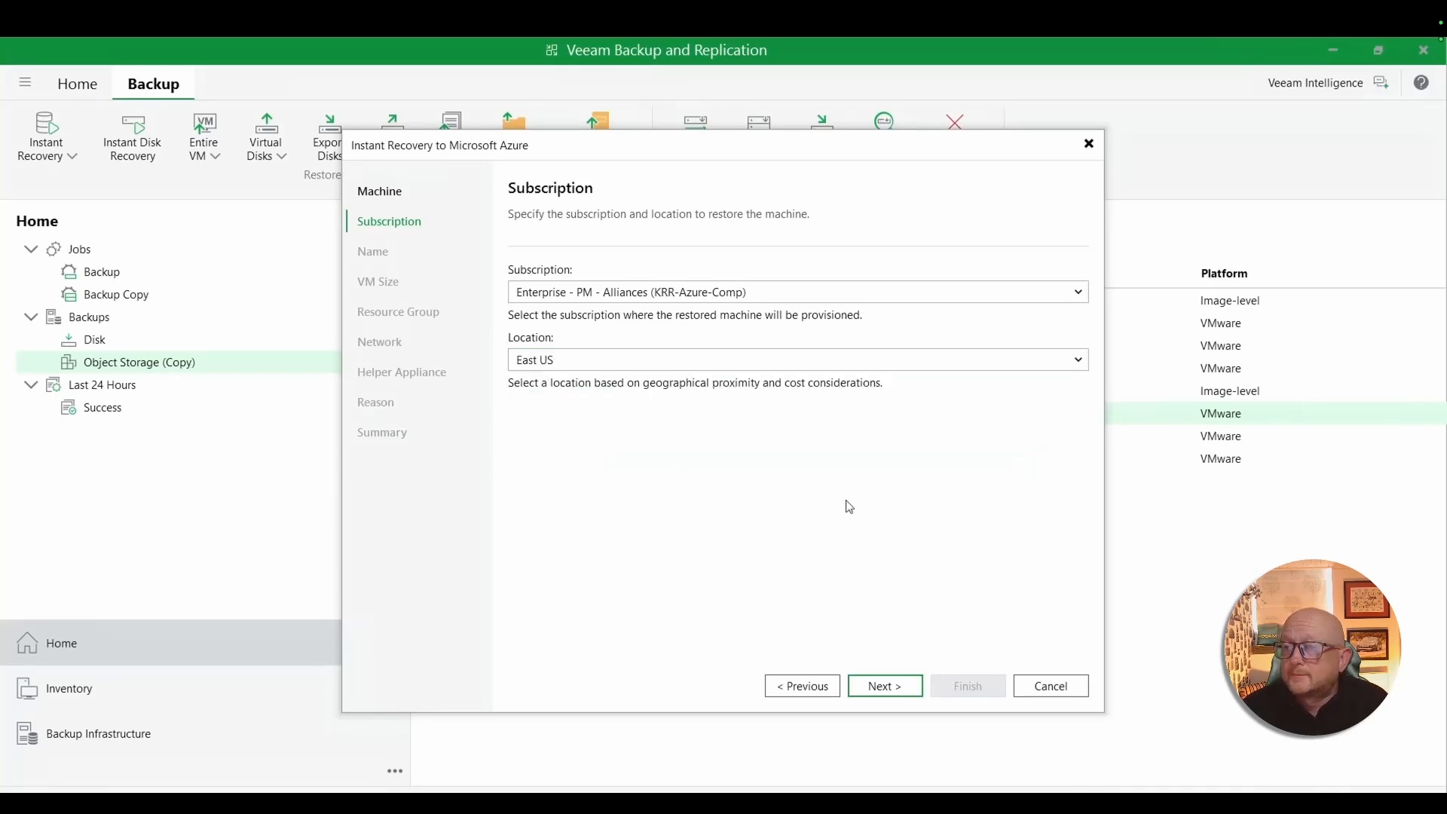
left_click(886, 688)
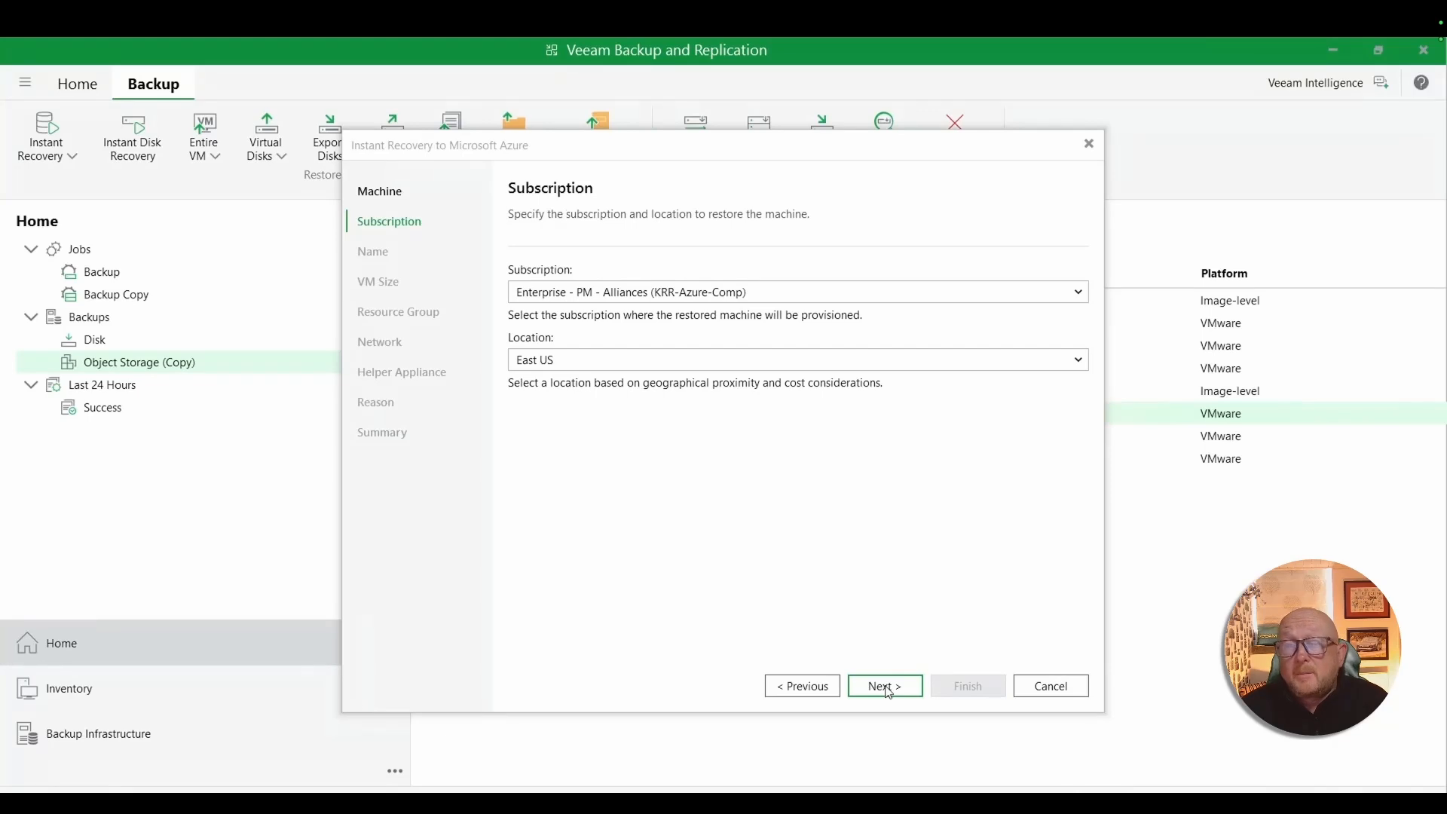
left_click(886, 688)
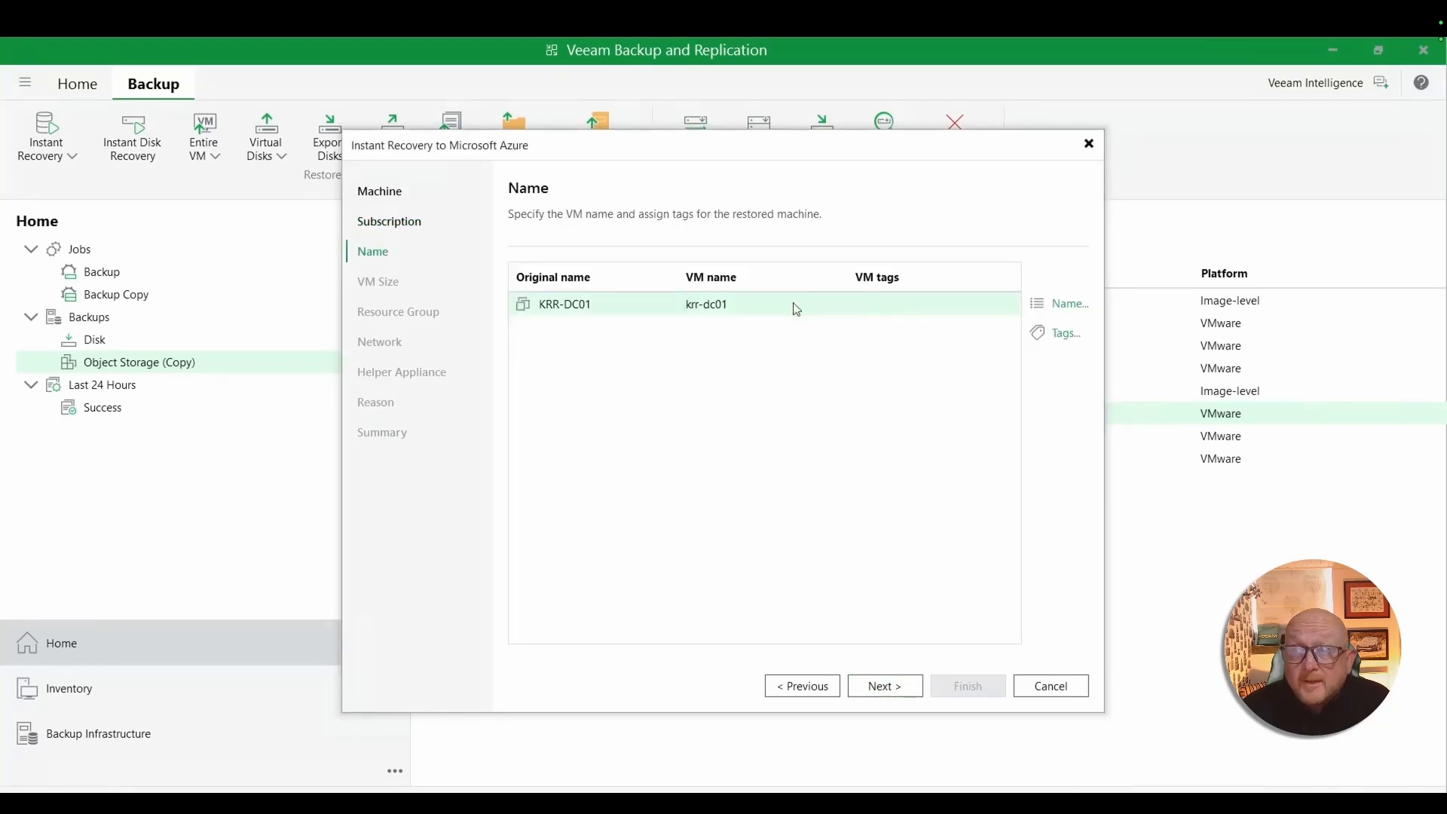
- Add the suffix -restored to the recovered VM's name without assigning any tags
left_click(1060, 338)
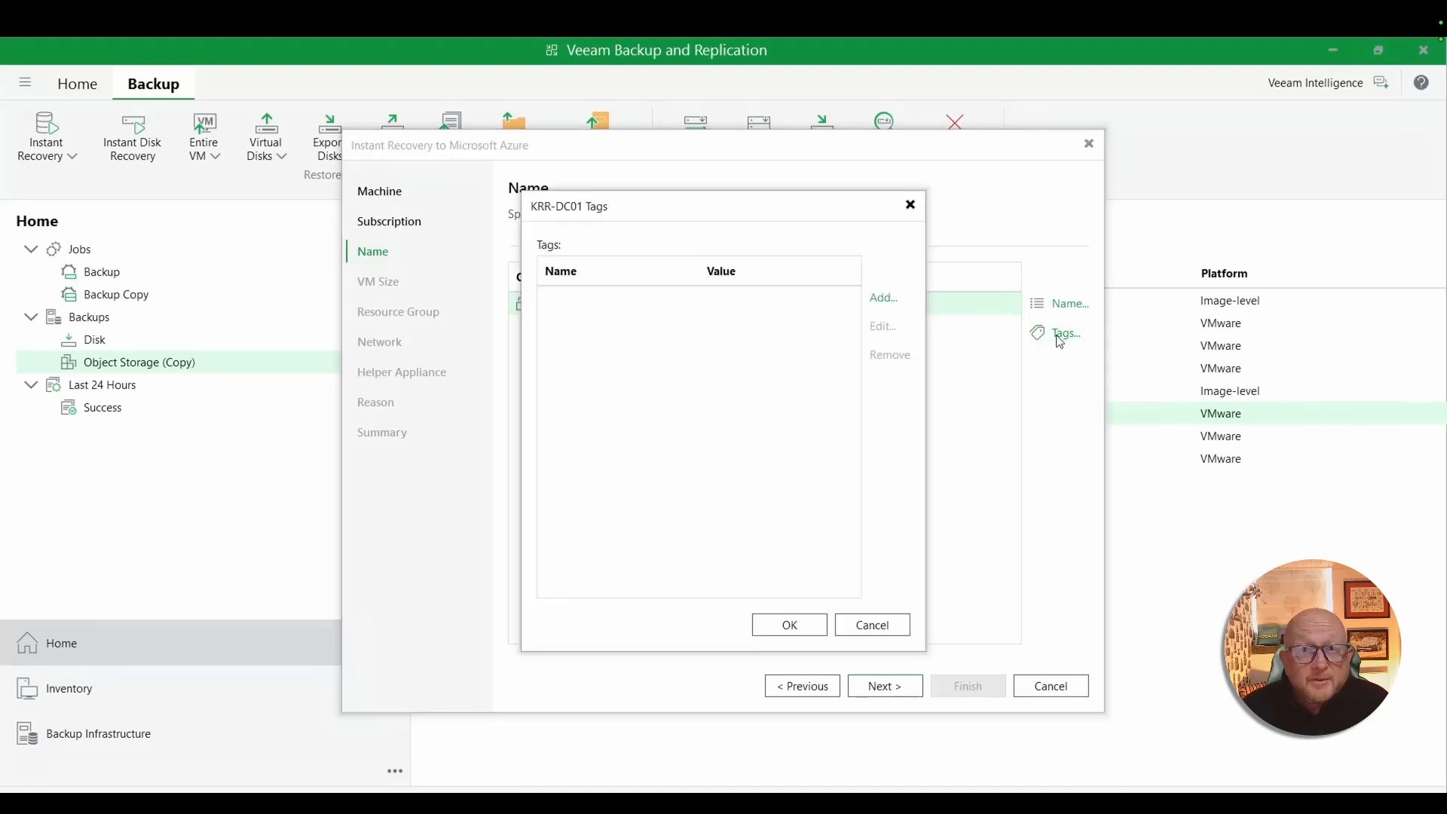
left_click(900, 633)
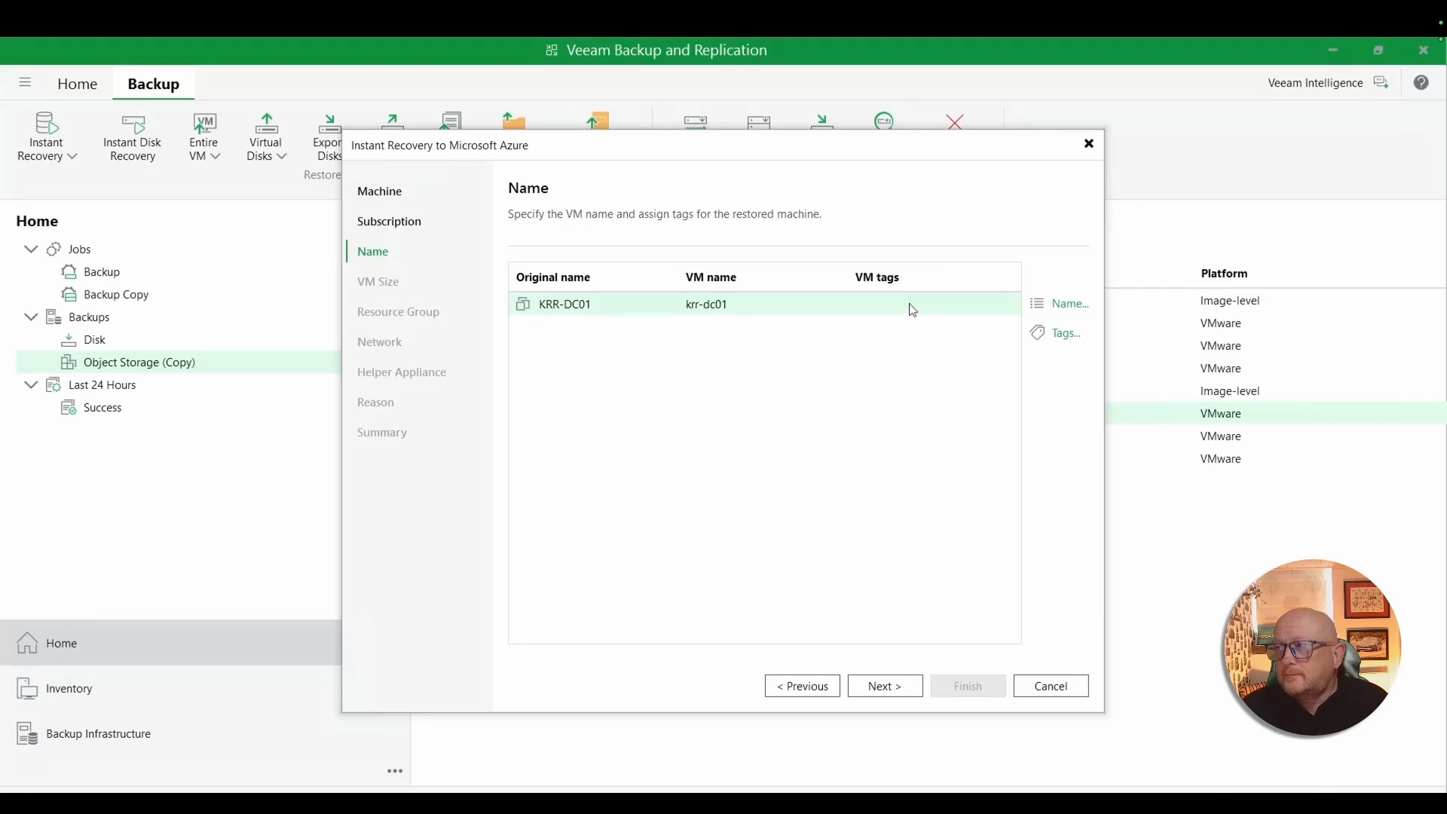
left_click(1060, 305)
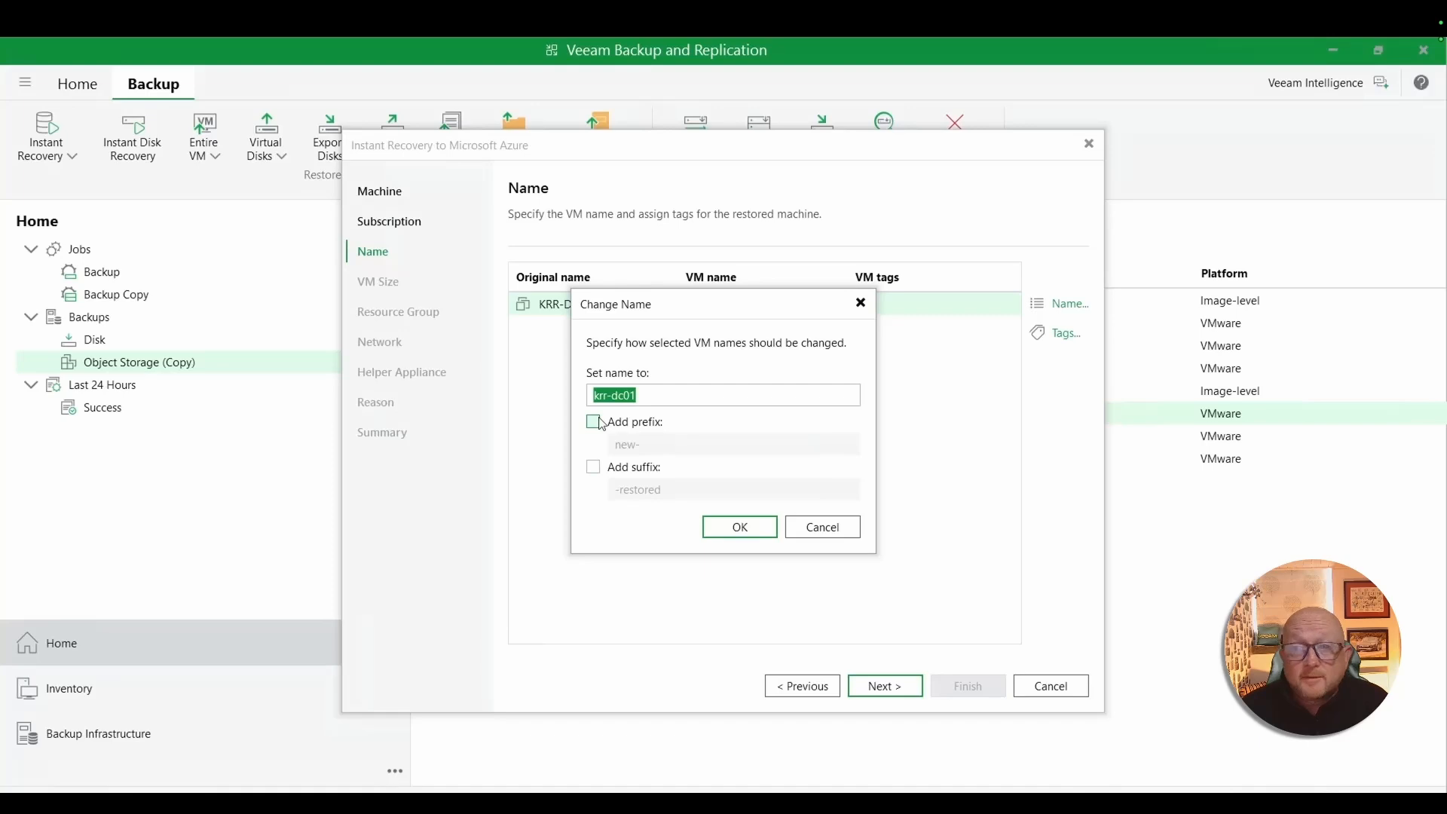
left_click(593, 468)
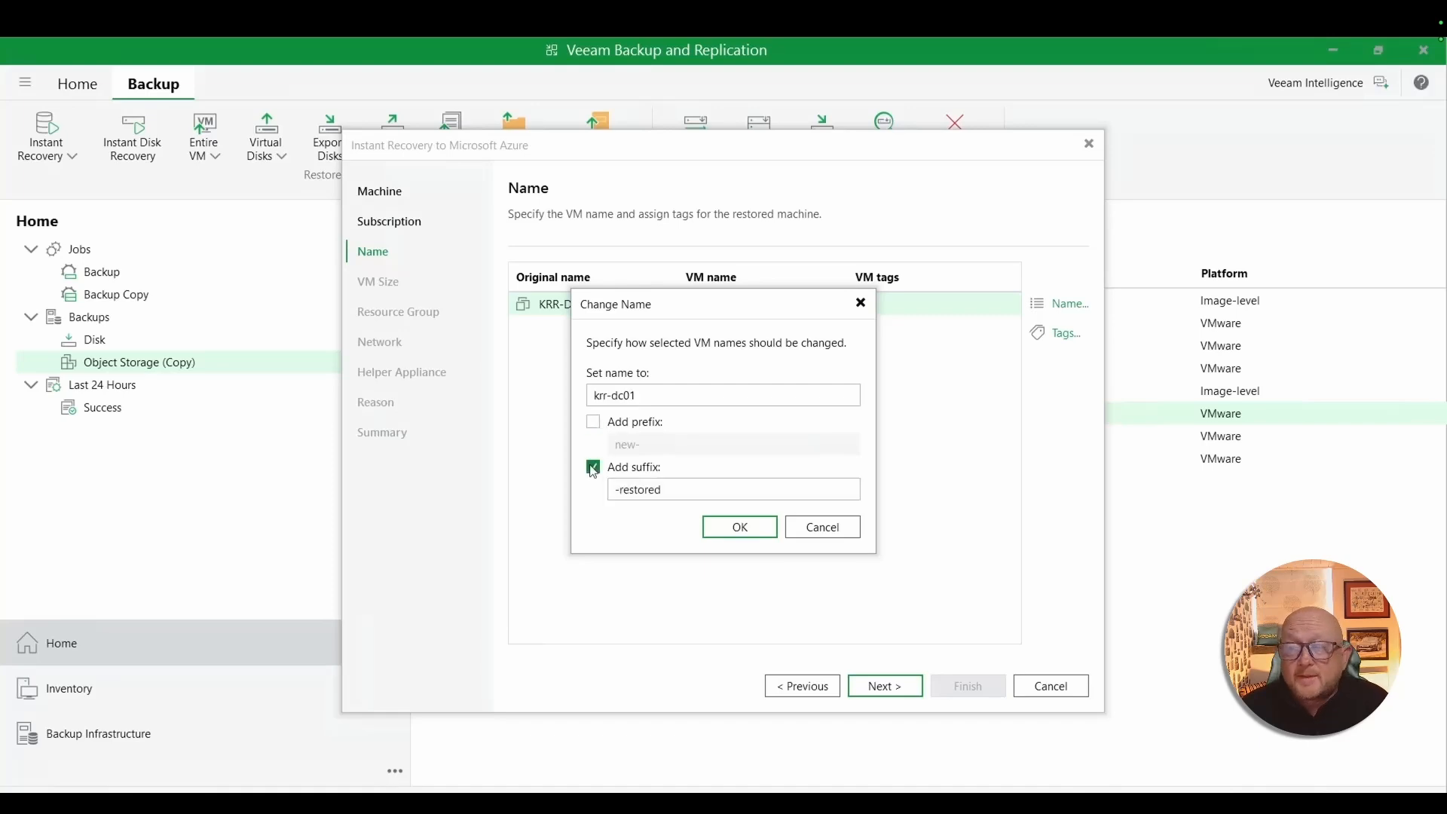
left_click(740, 526)
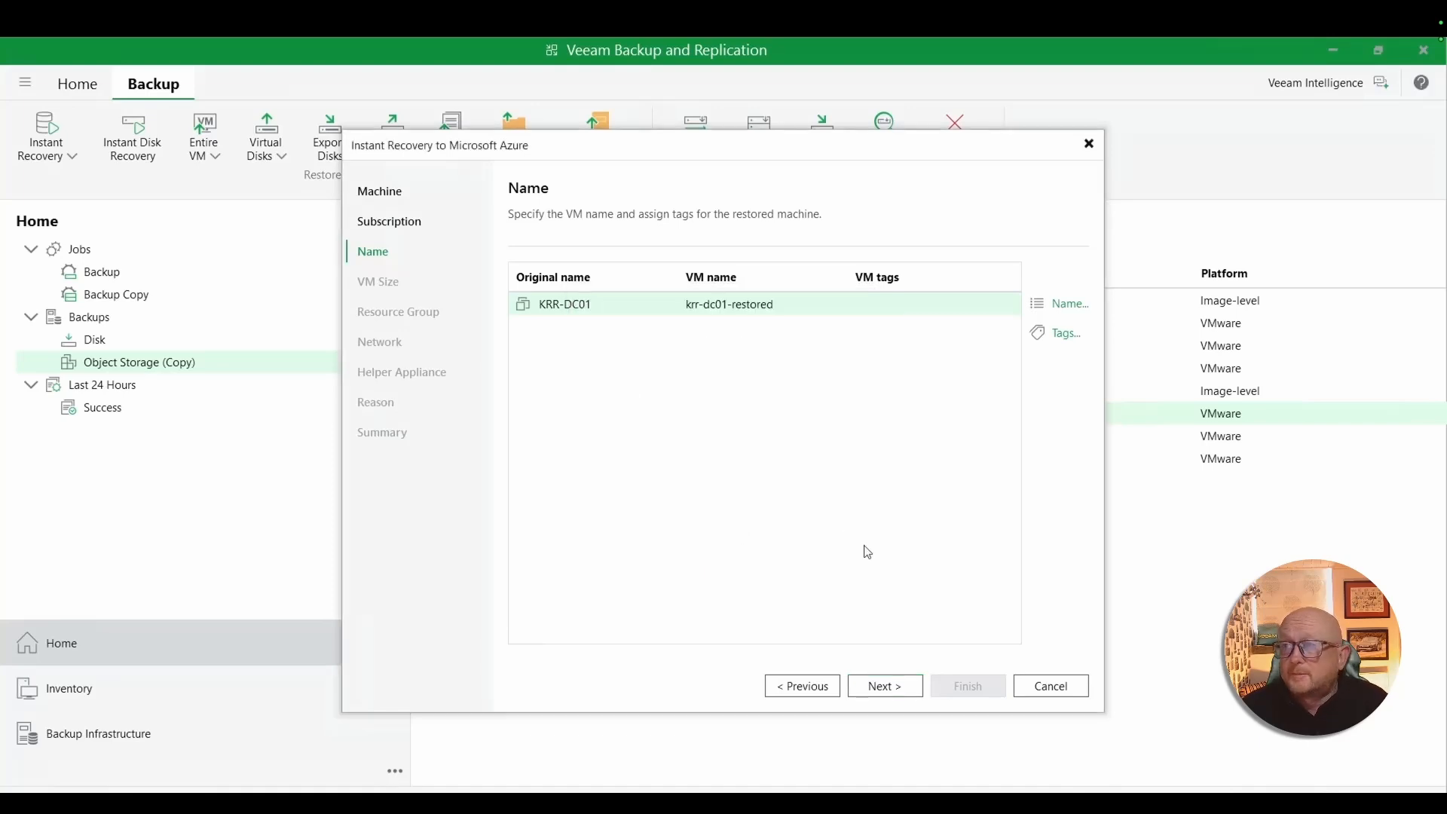
left_click(887, 691)
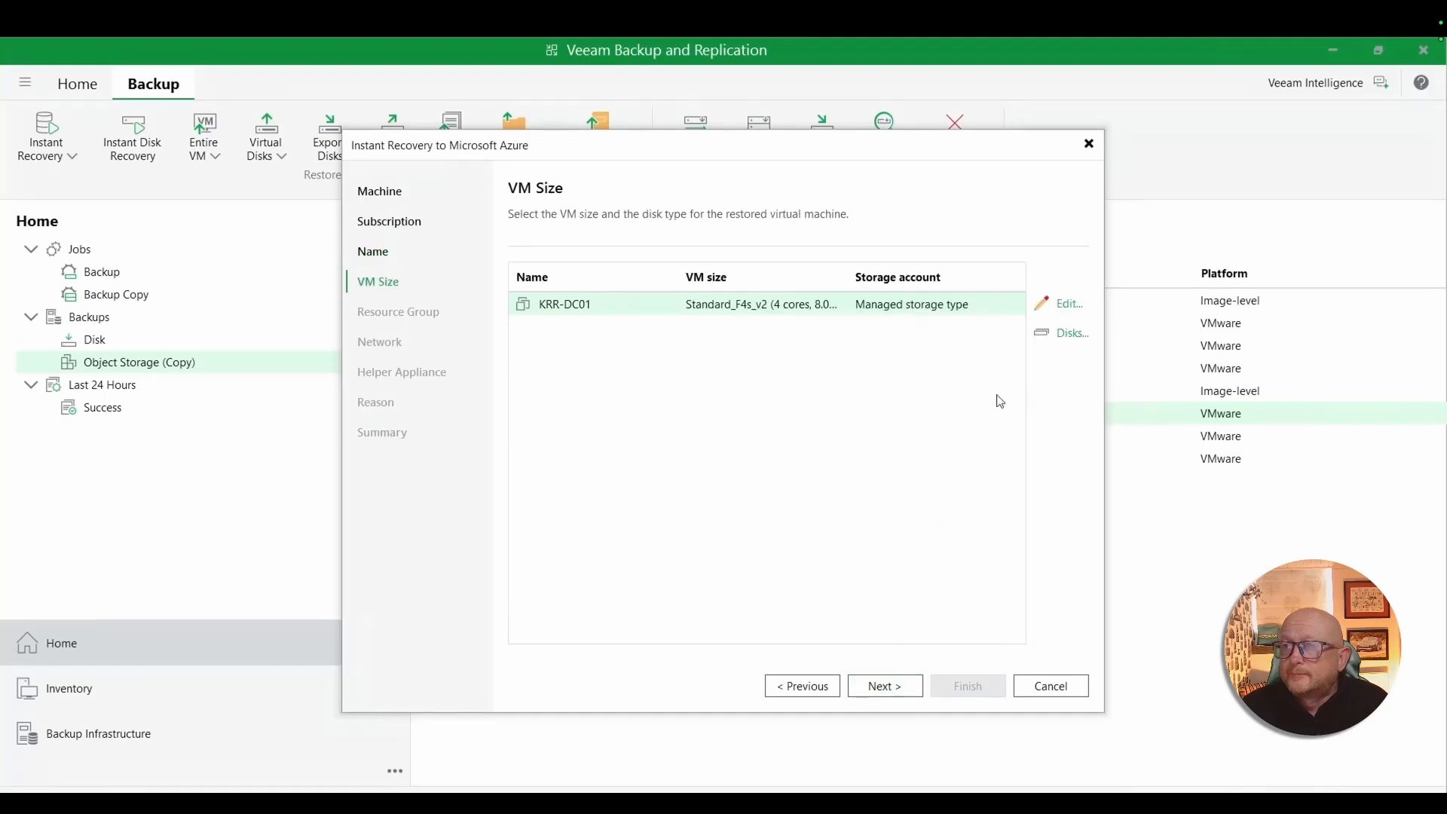
- Change the Azure disk type of both KRR-DC01 virtual disks to Standard HDD and accept the VM size settings
left_click(1061, 337)
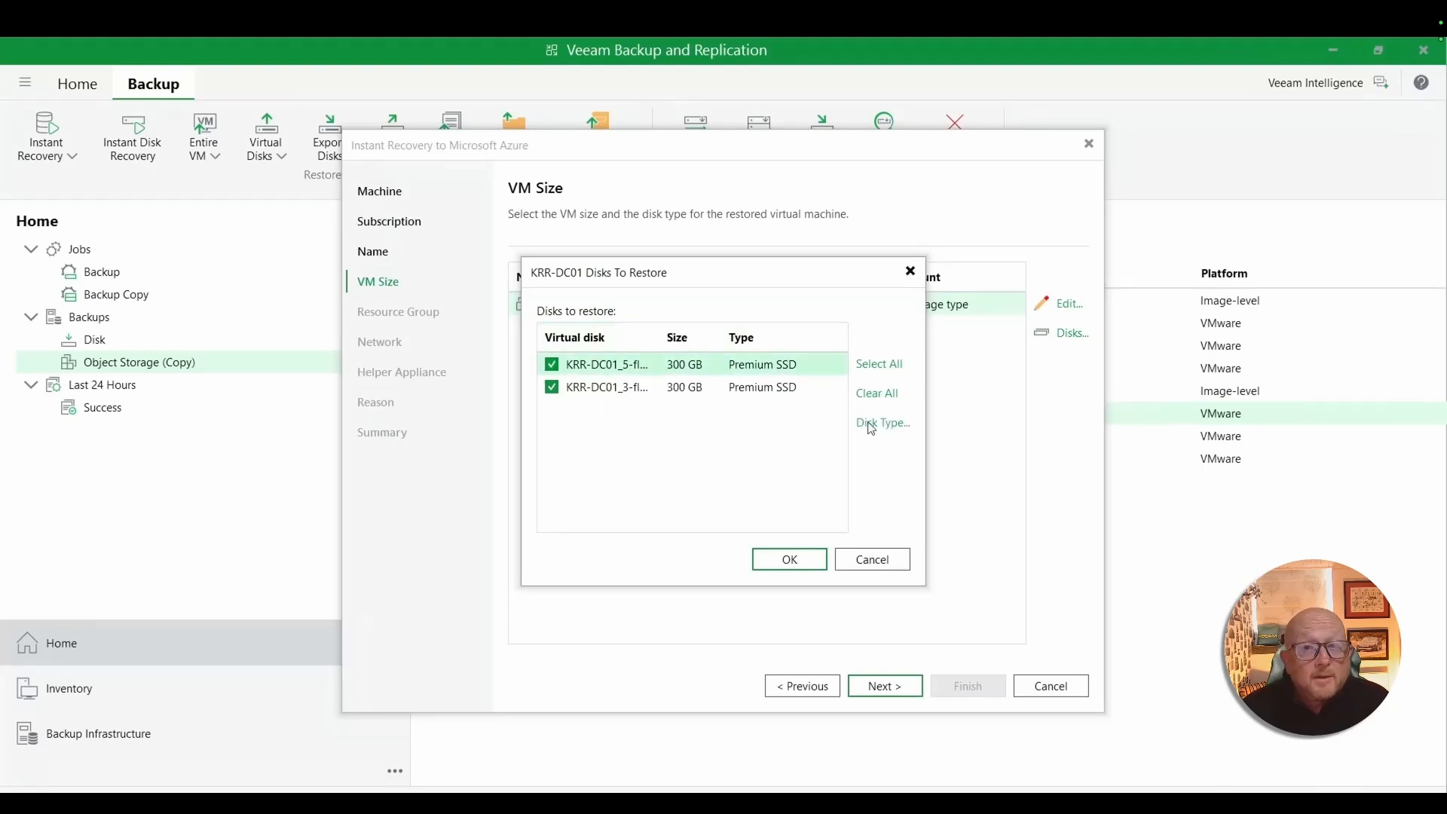
left_click(877, 426)
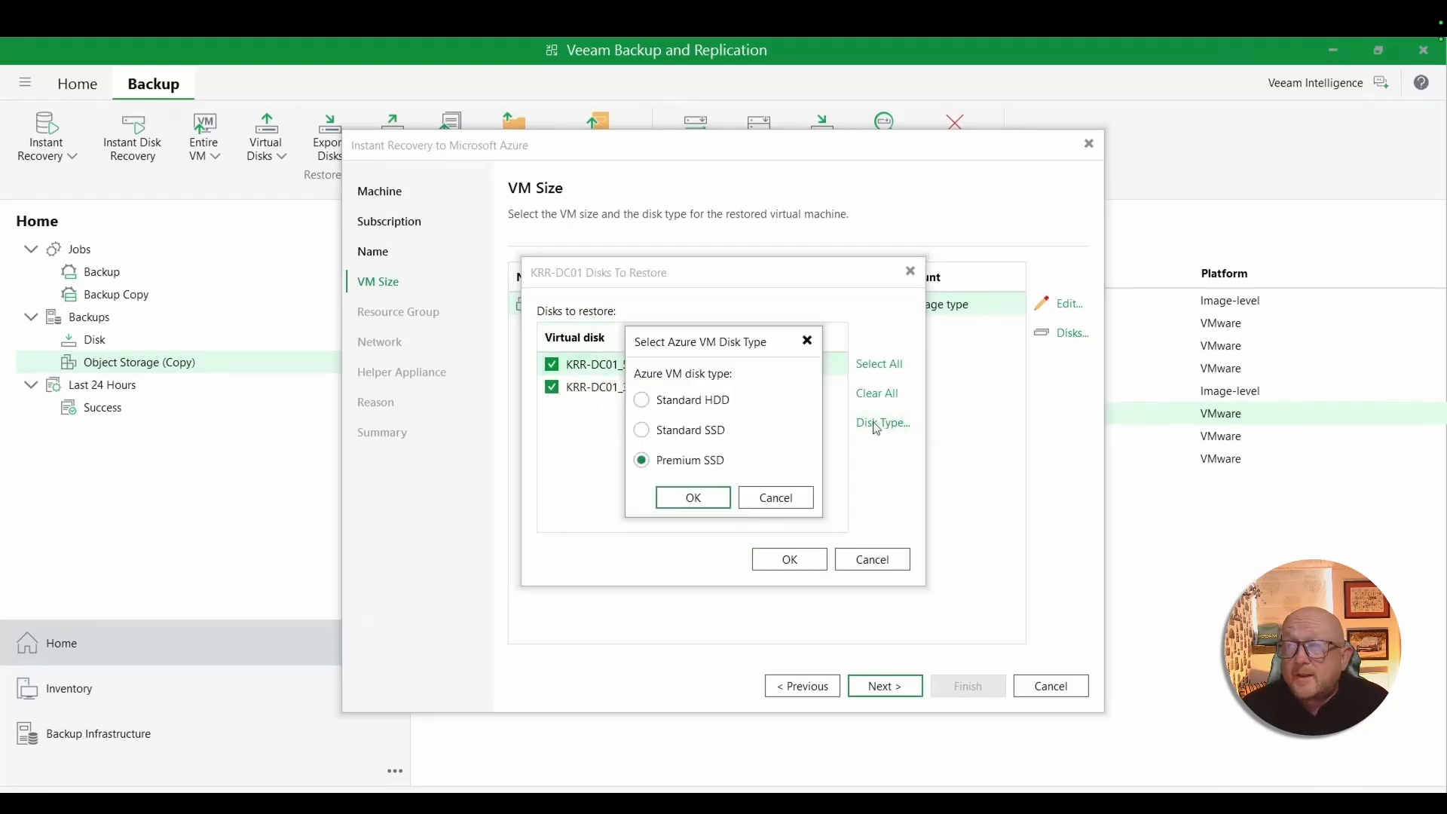
left_click(643, 401)
left_click(688, 499)
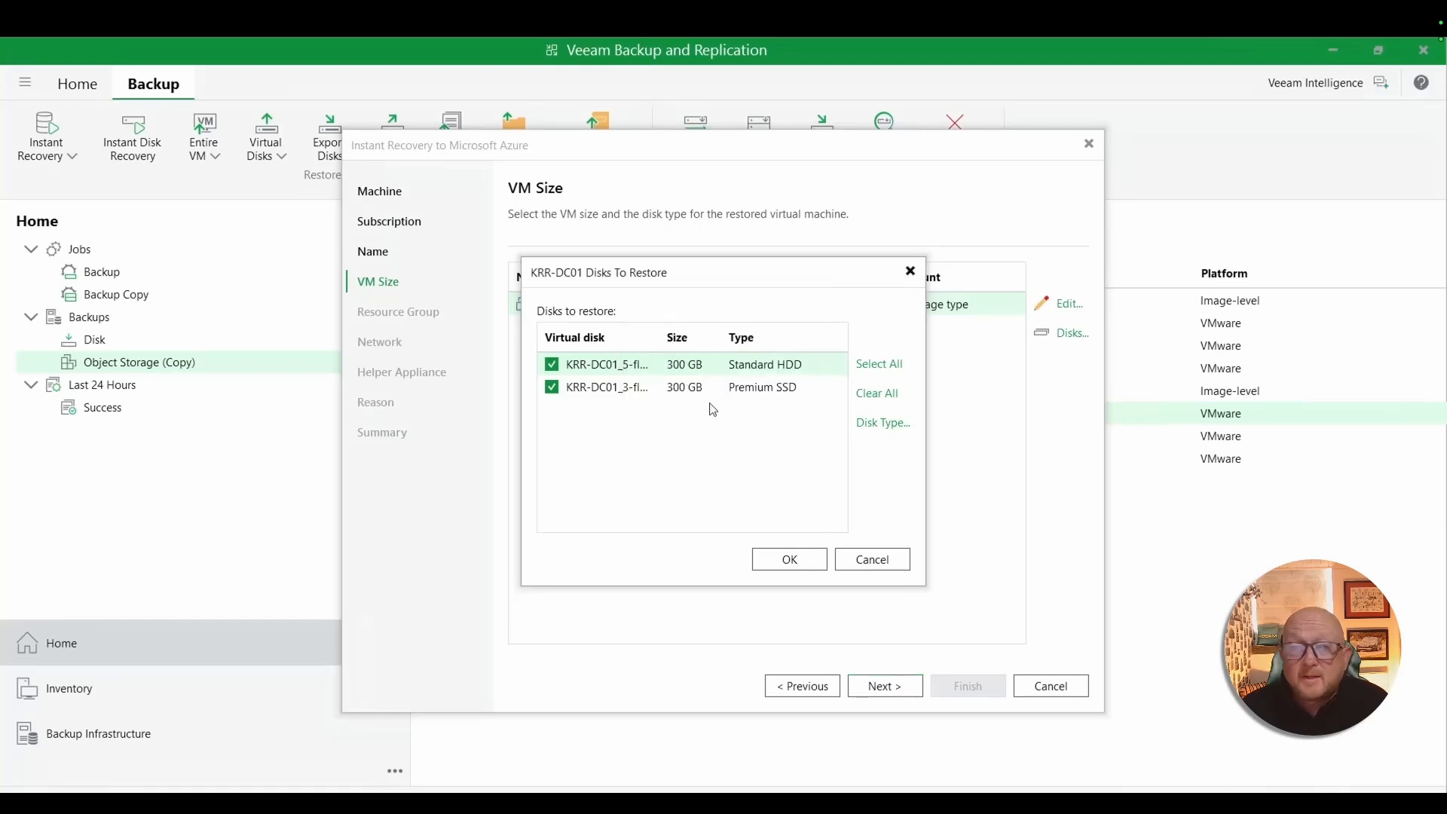
left_click(727, 388)
left_click(875, 425)
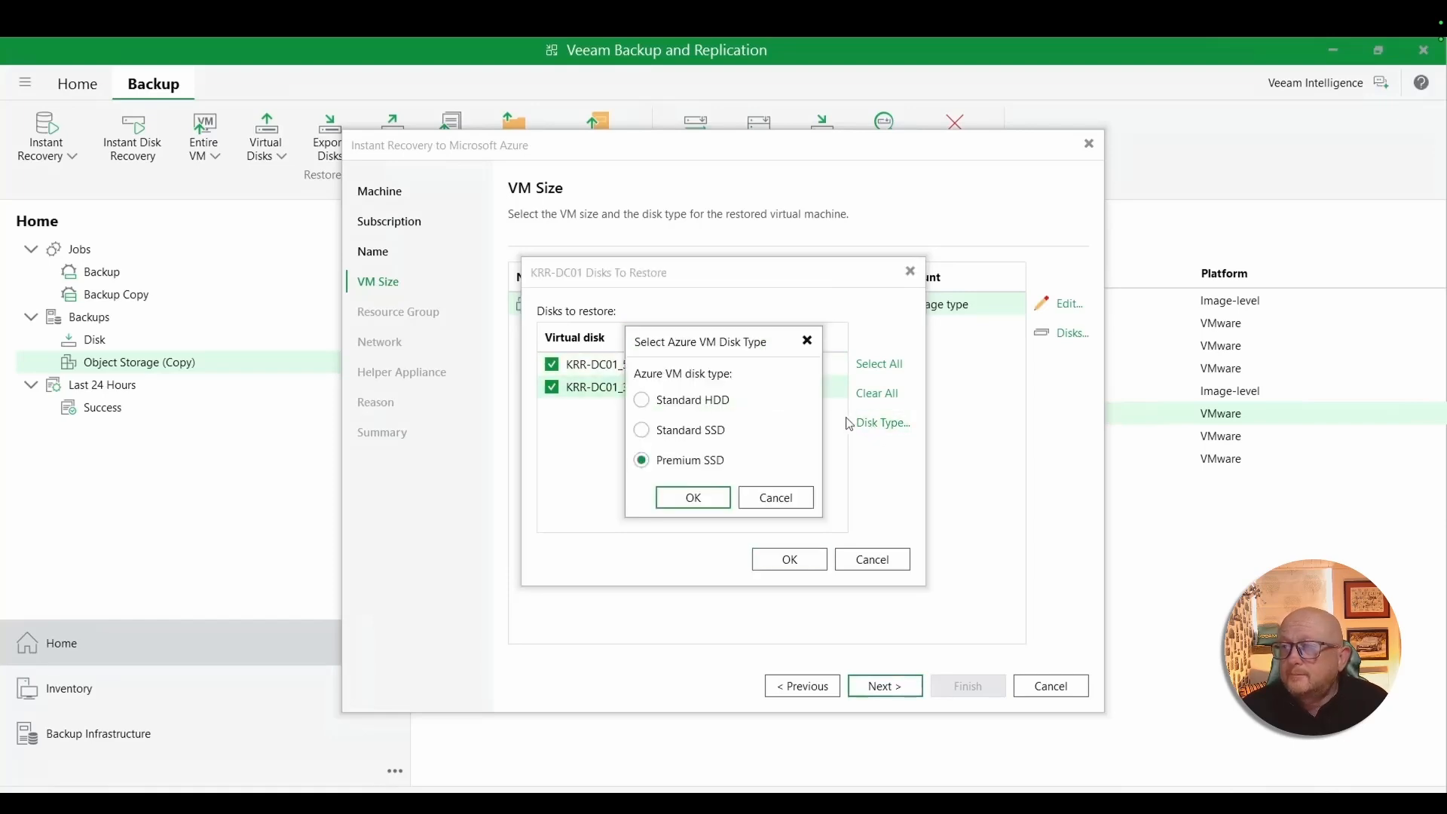
left_click(678, 401)
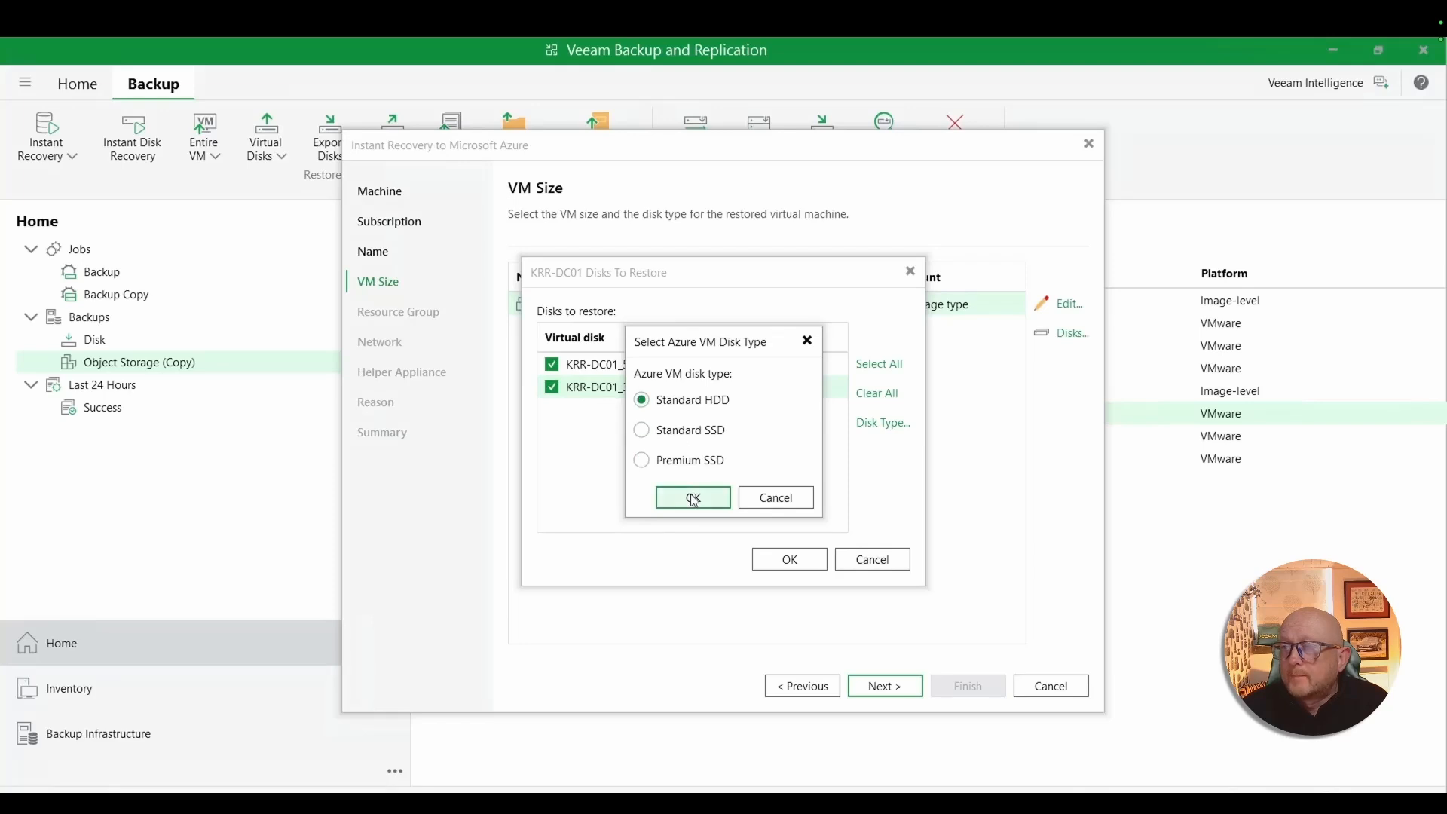
left_click(693, 499)
left_click(790, 560)
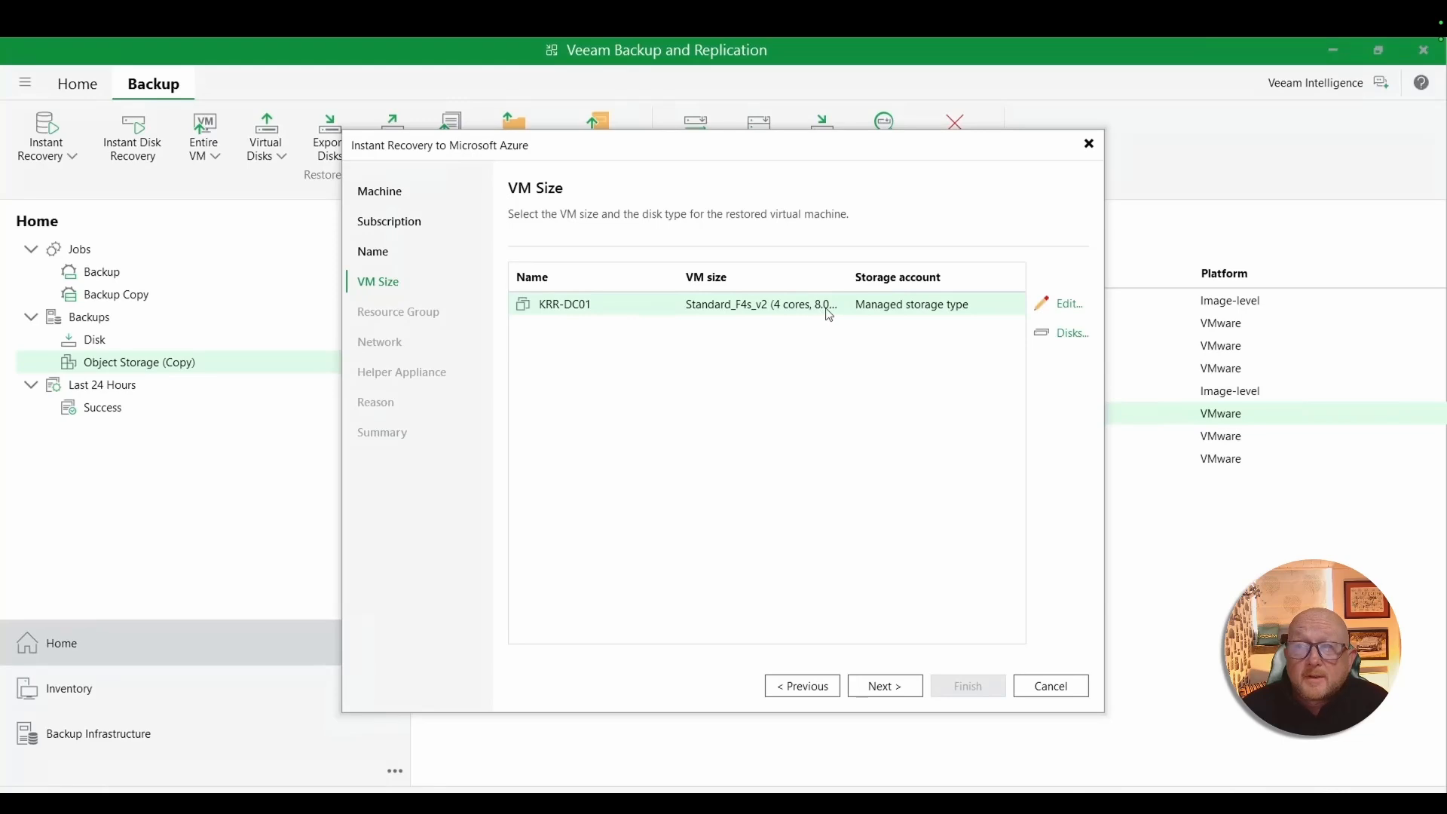
left_click(885, 687)
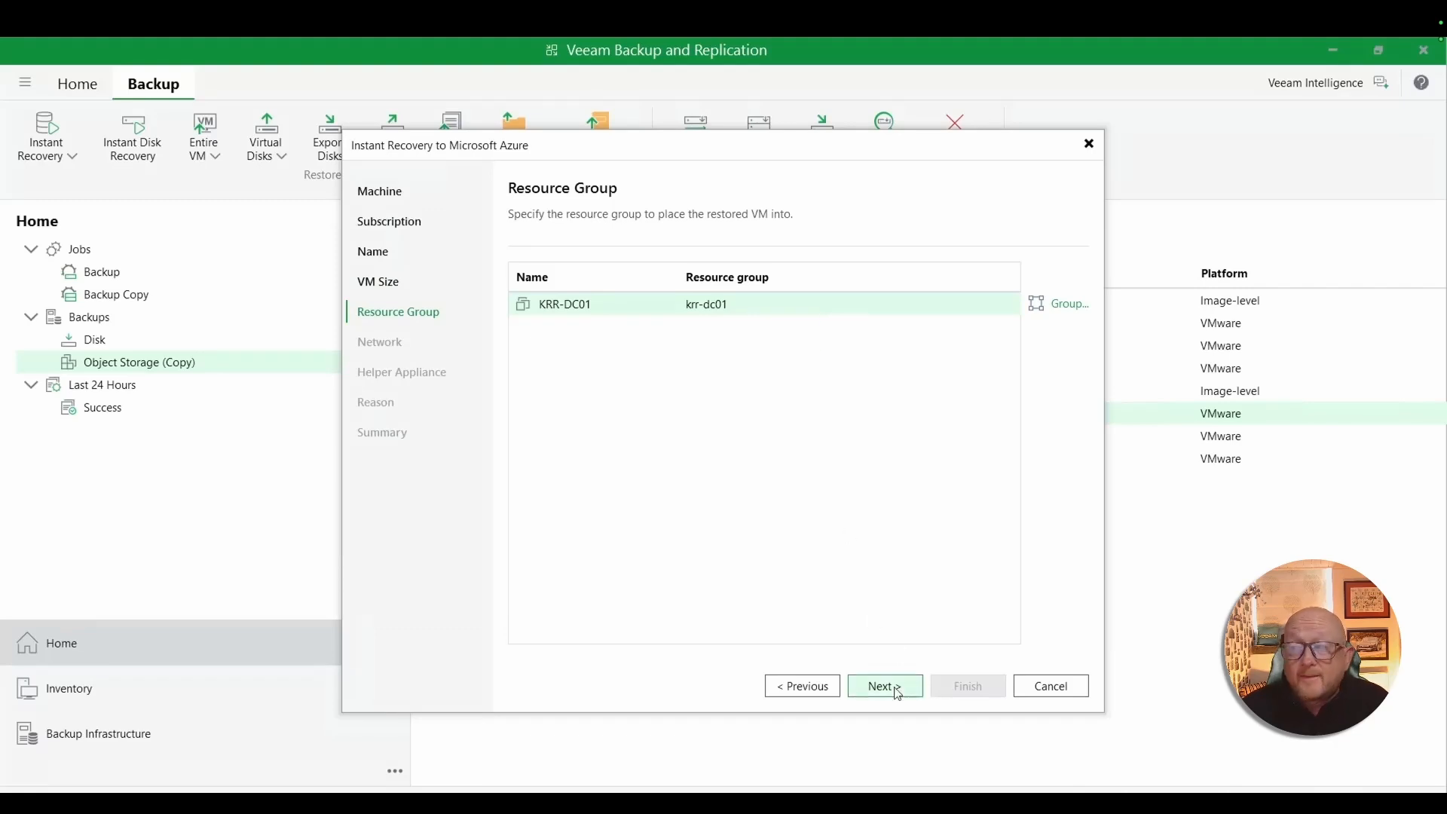
- Place the restored VM into the existing resource group KRR-VMs
left_click(1057, 303)
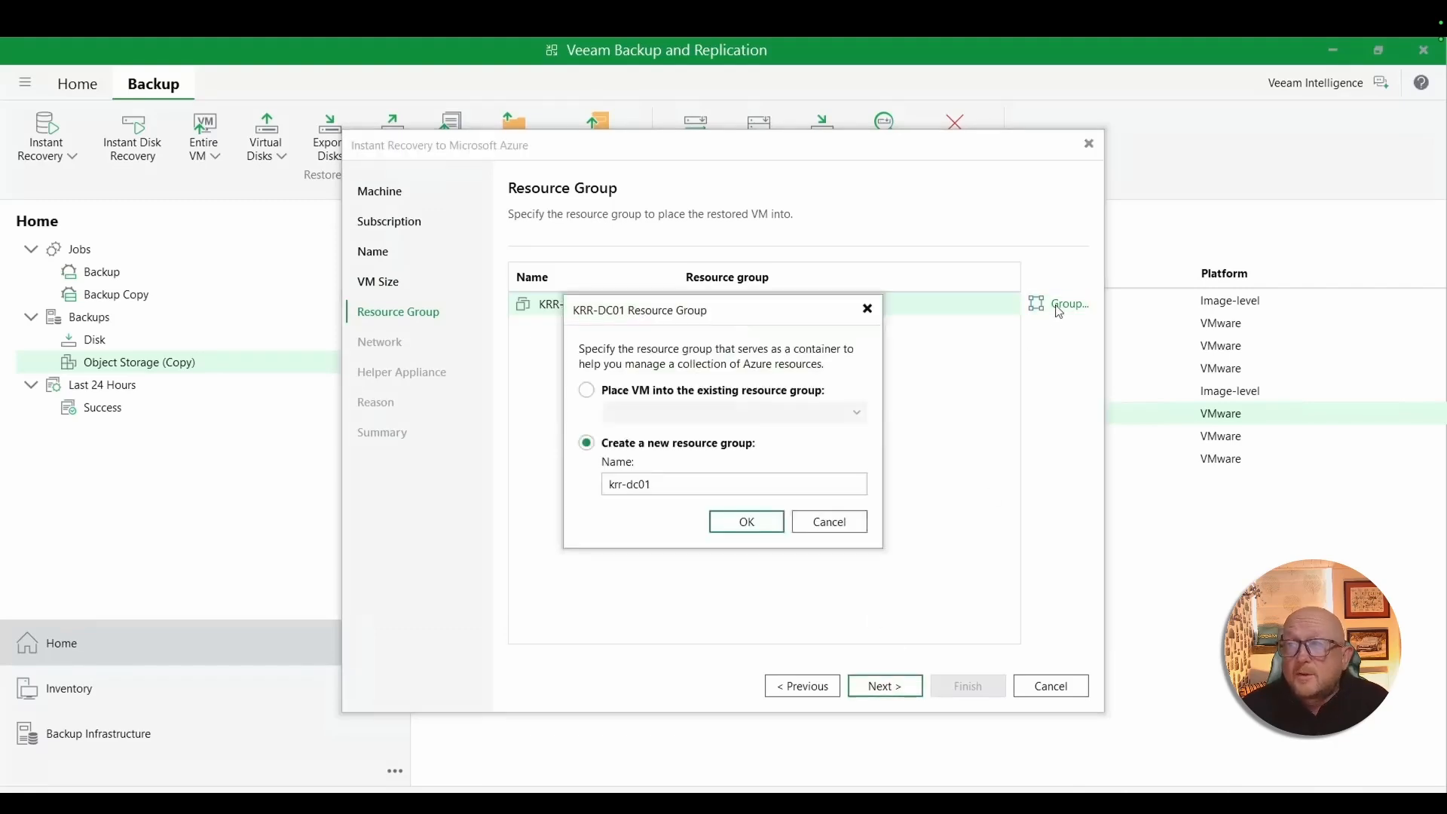
left_click(589, 391)
left_click(820, 416)
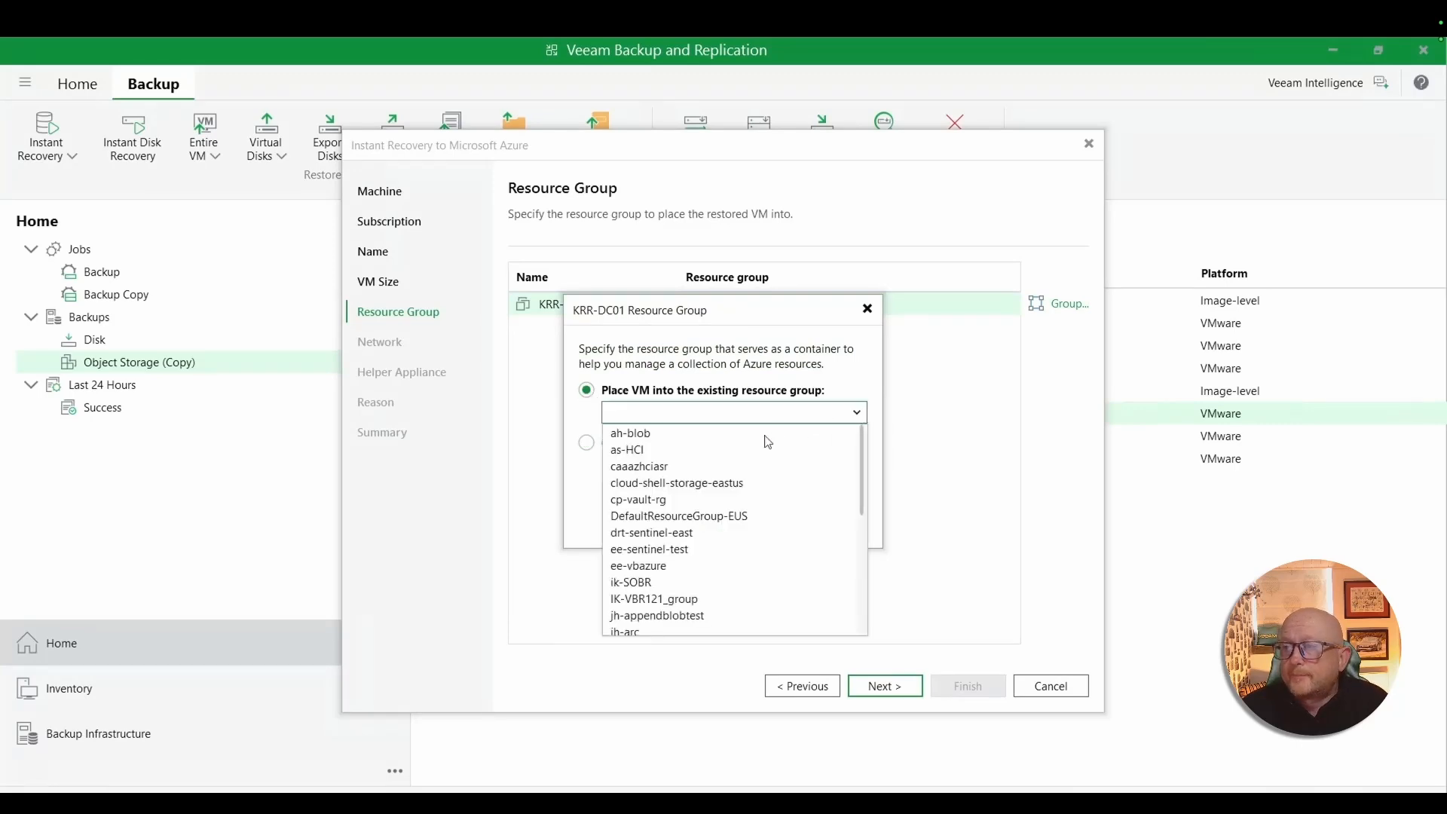
scroll(722, 467, "down", 6)
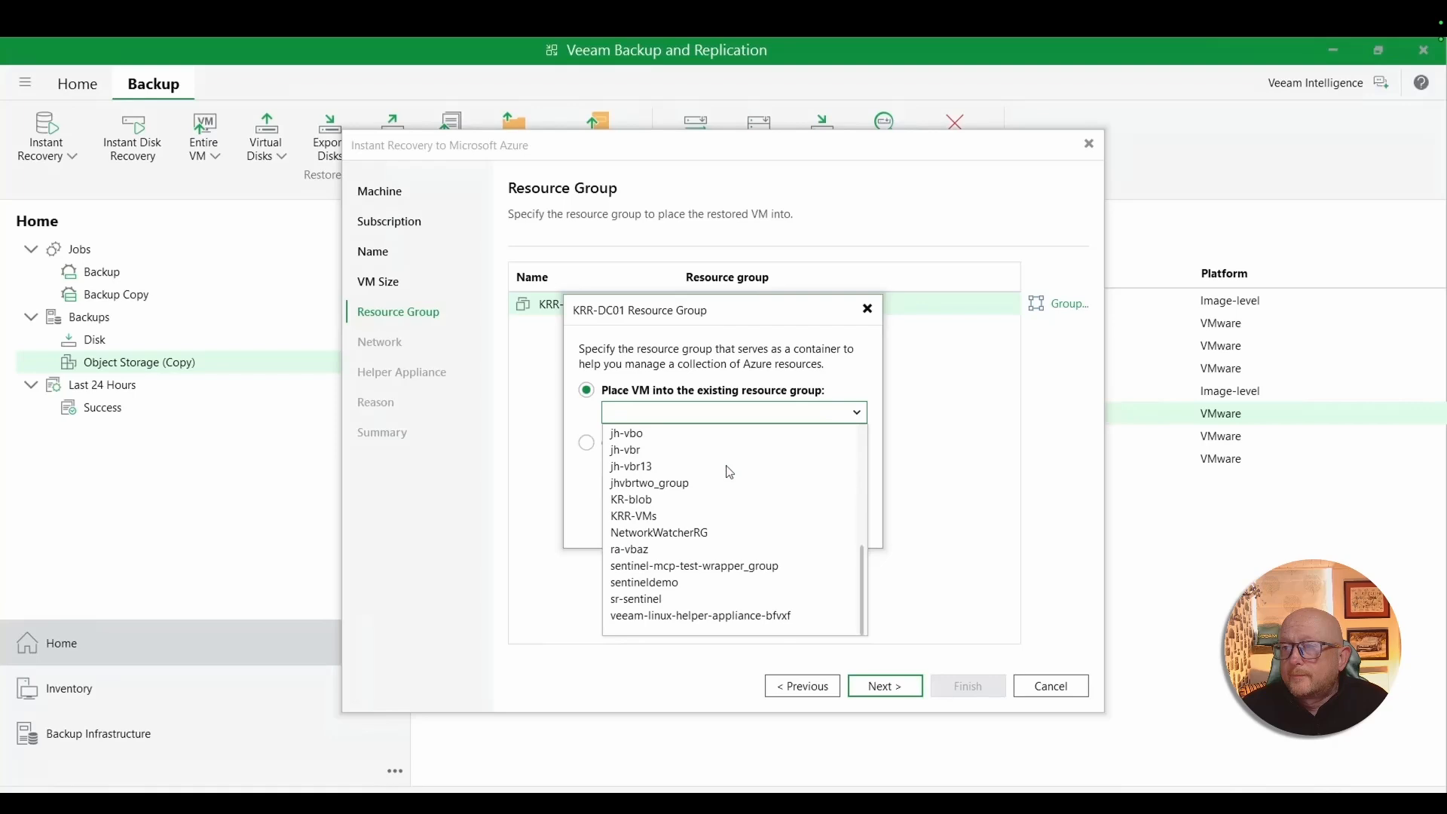
left_click(639, 517)
left_click(752, 523)
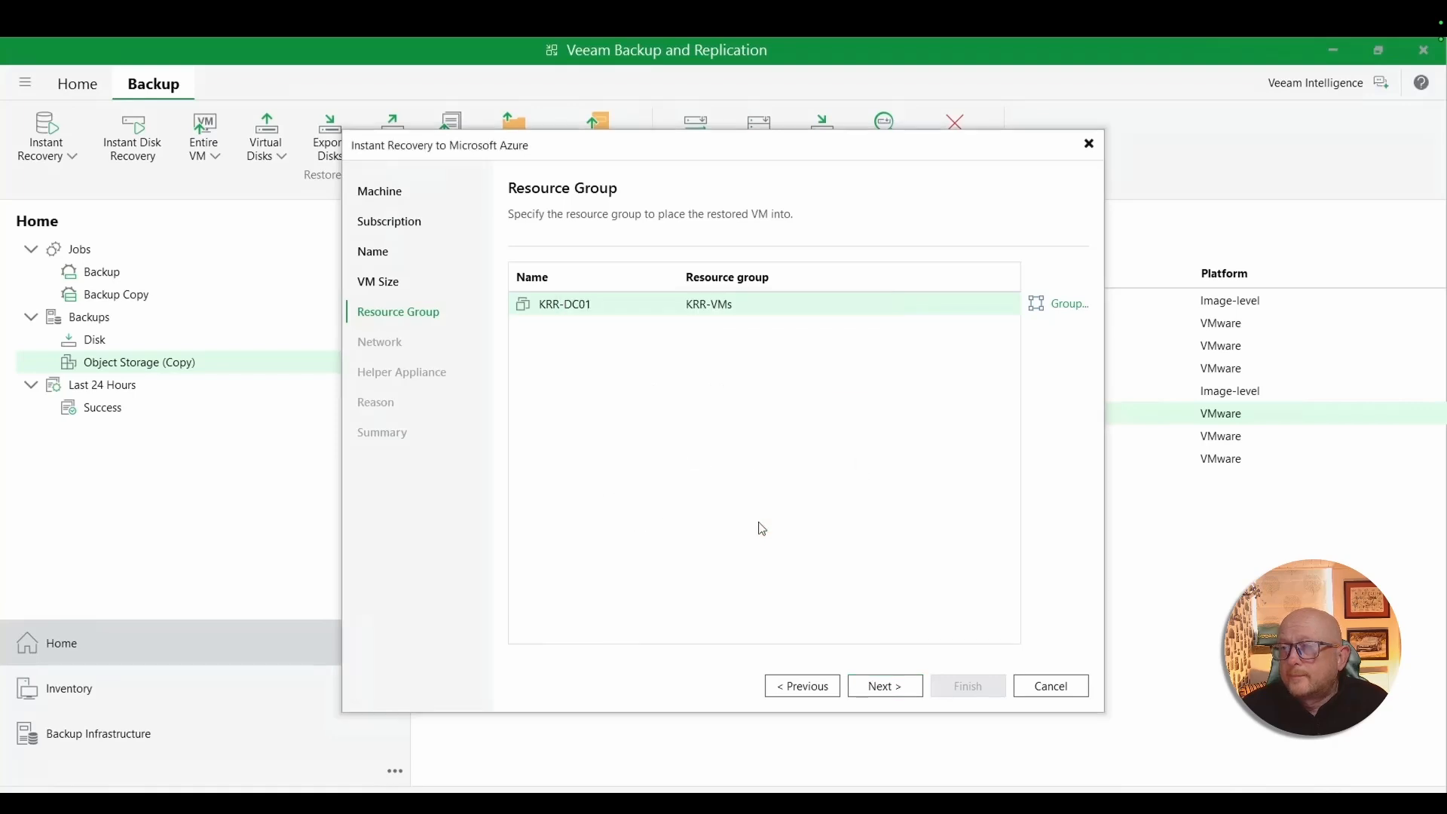
left_click(886, 688)
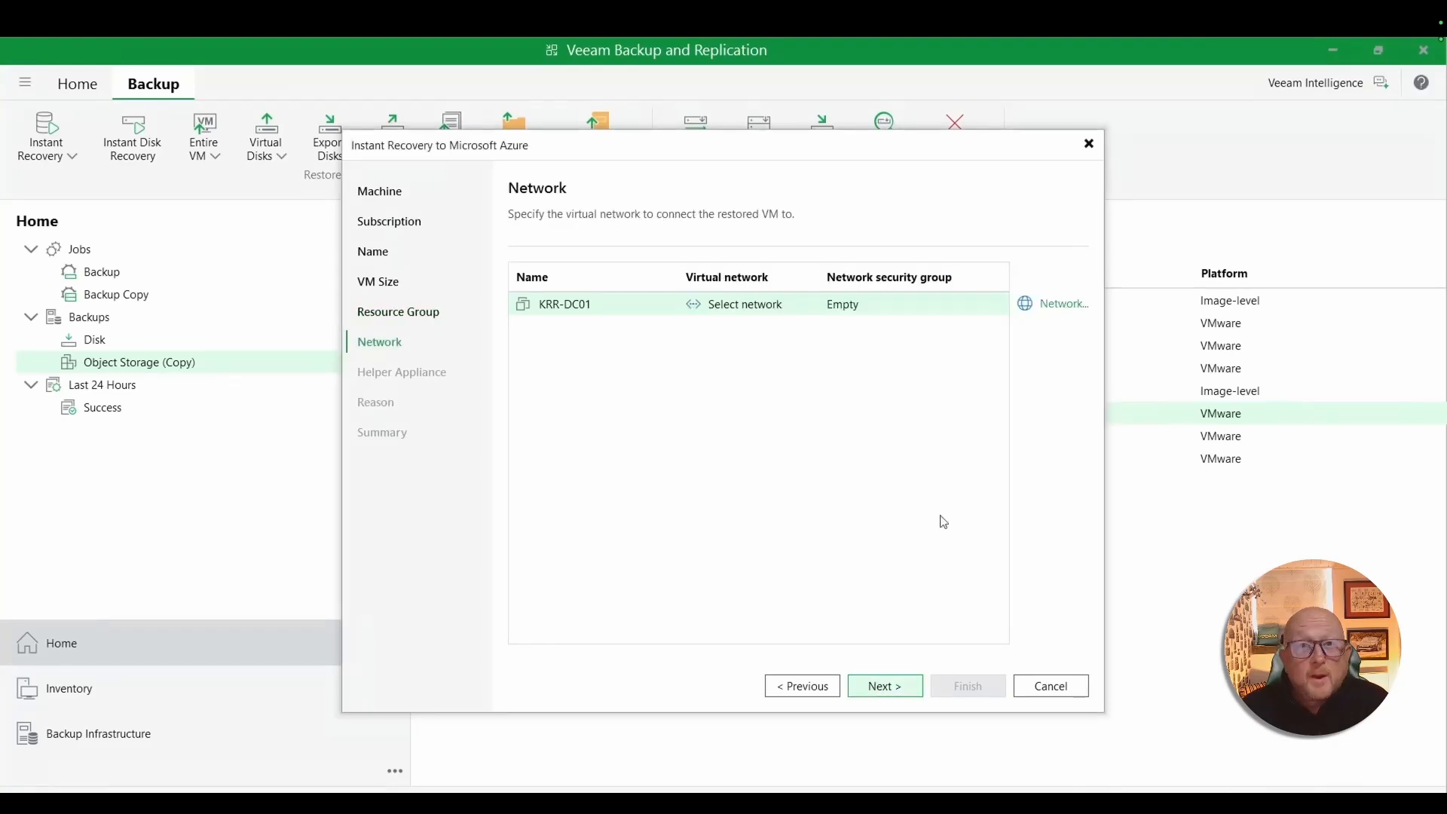
- Connect the restored VM to virtual network KRR-Demo-vnet, subnet default2, with network security group KRR-Demo-nsg and no public IP
left_click(1052, 304)
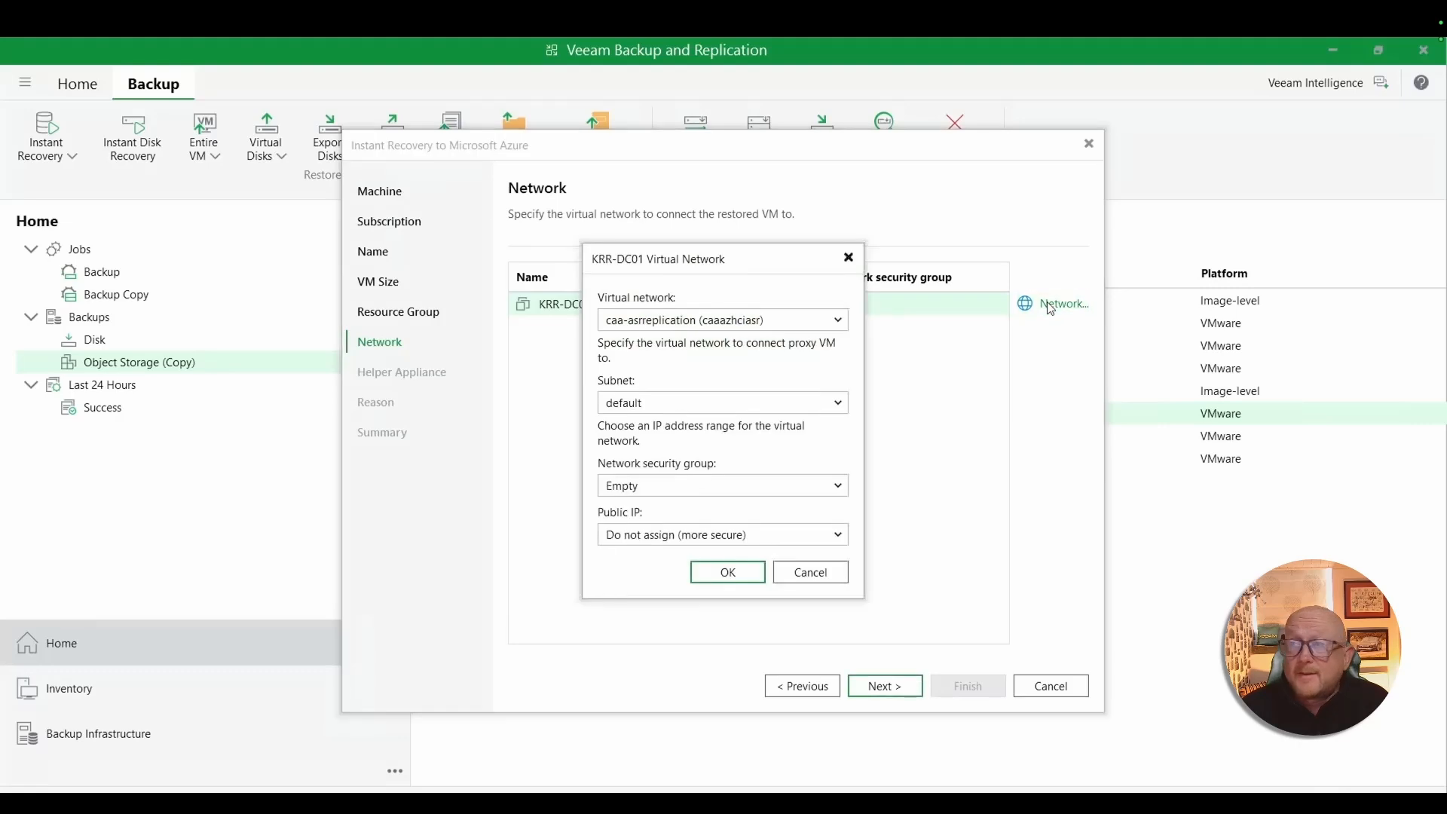
left_click(786, 322)
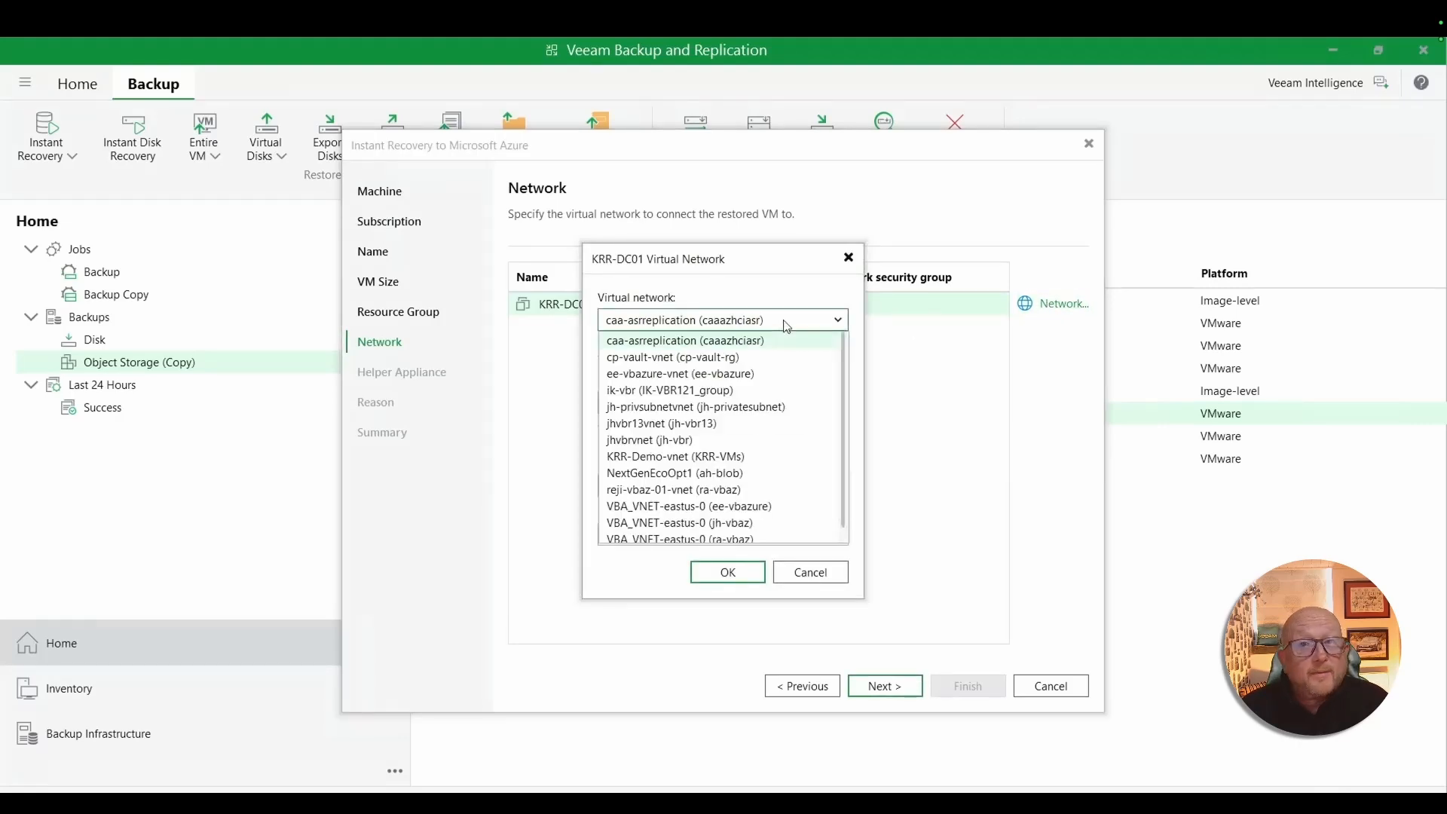
left_click(692, 459)
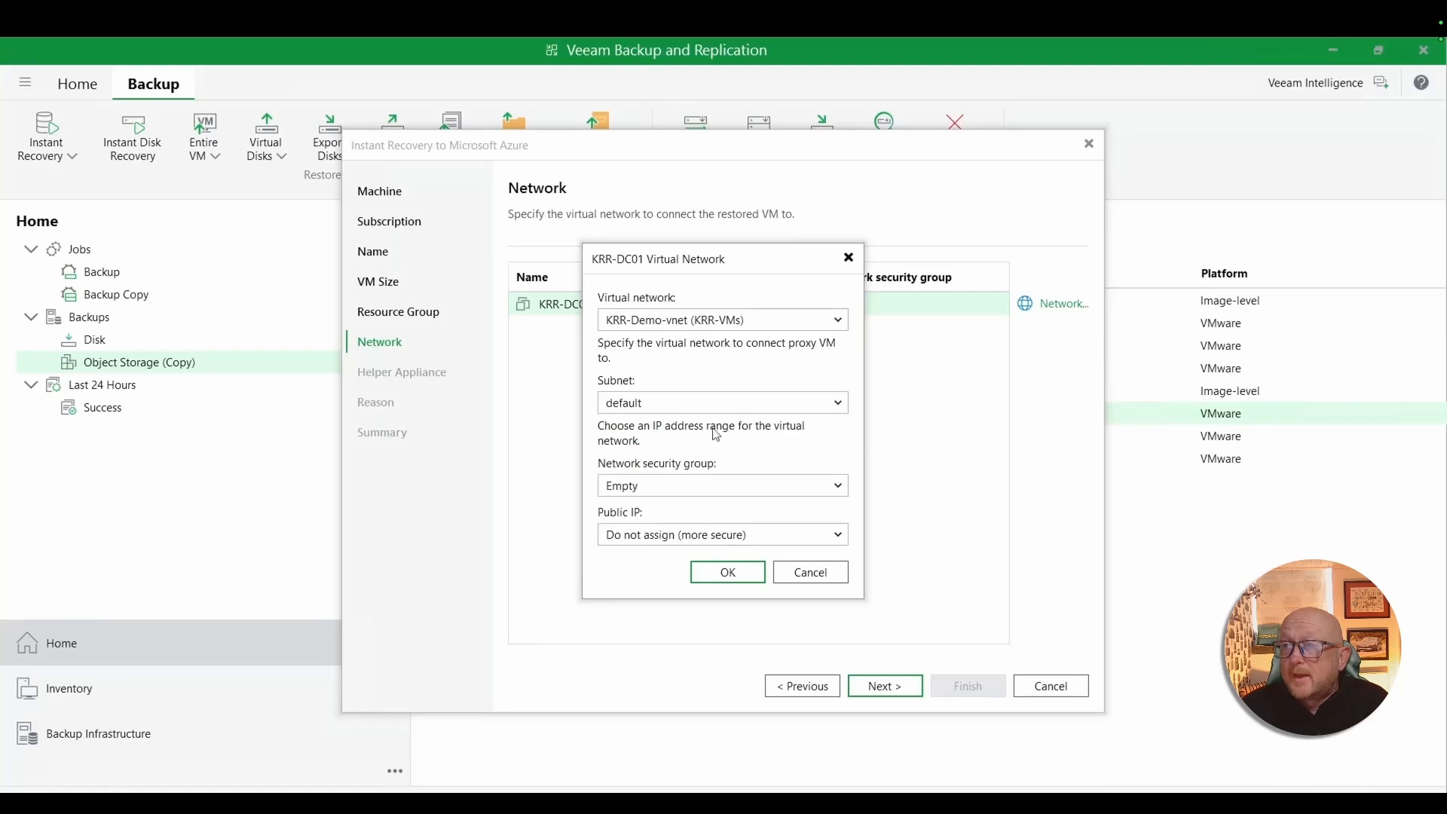
left_click(734, 407)
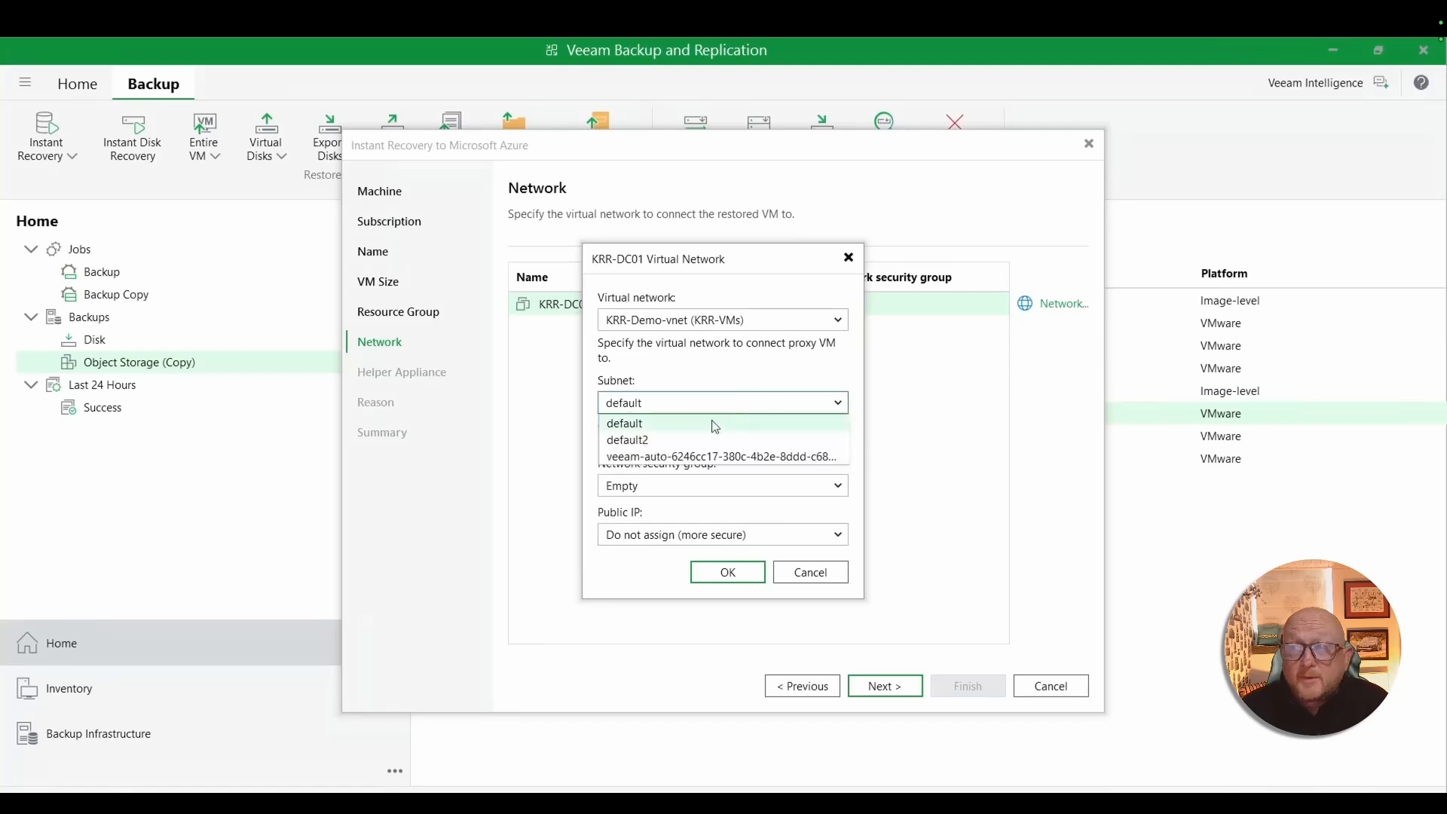
left_click(672, 441)
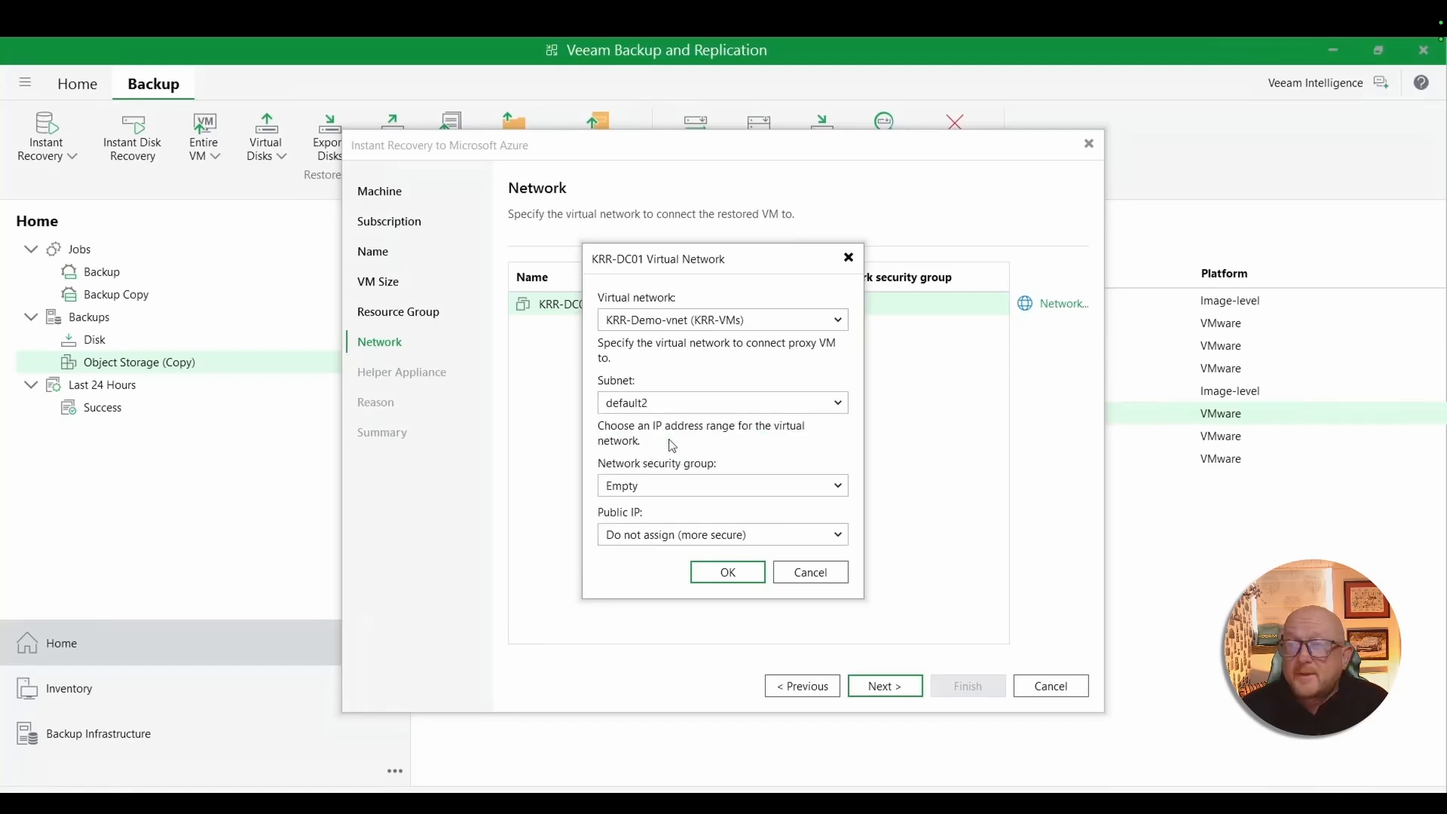
left_click(727, 486)
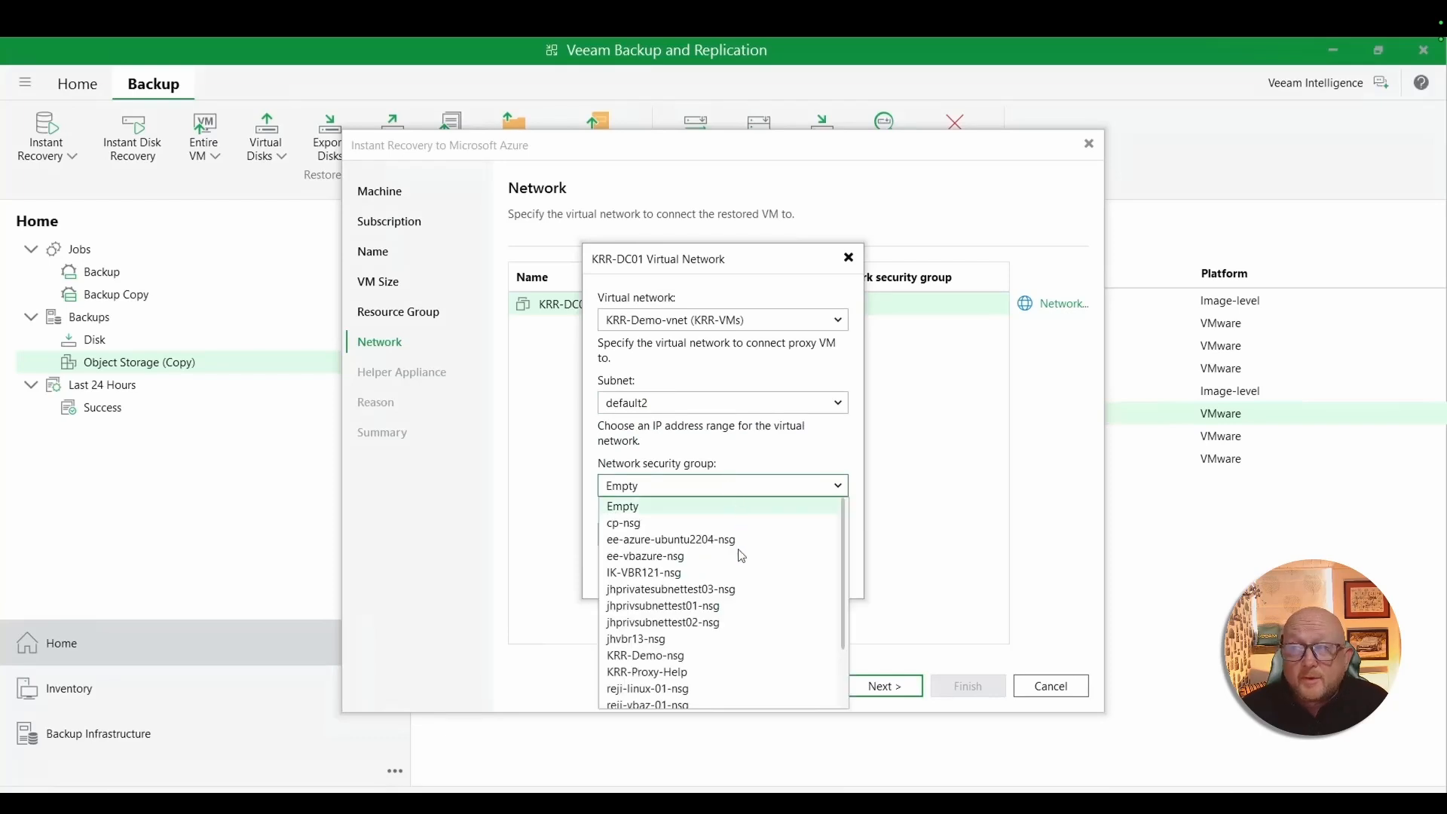
left_click(674, 657)
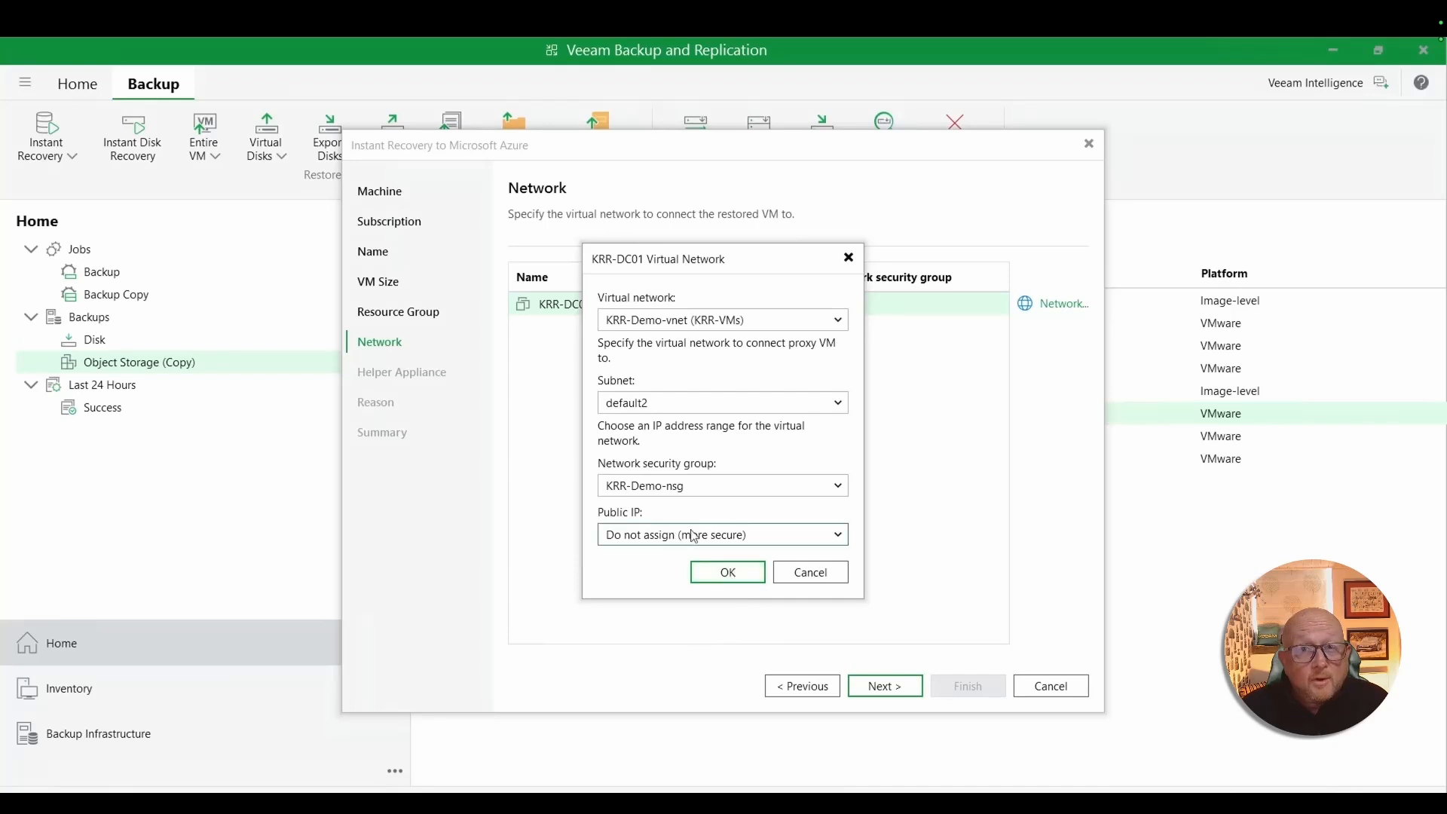
left_click(728, 573)
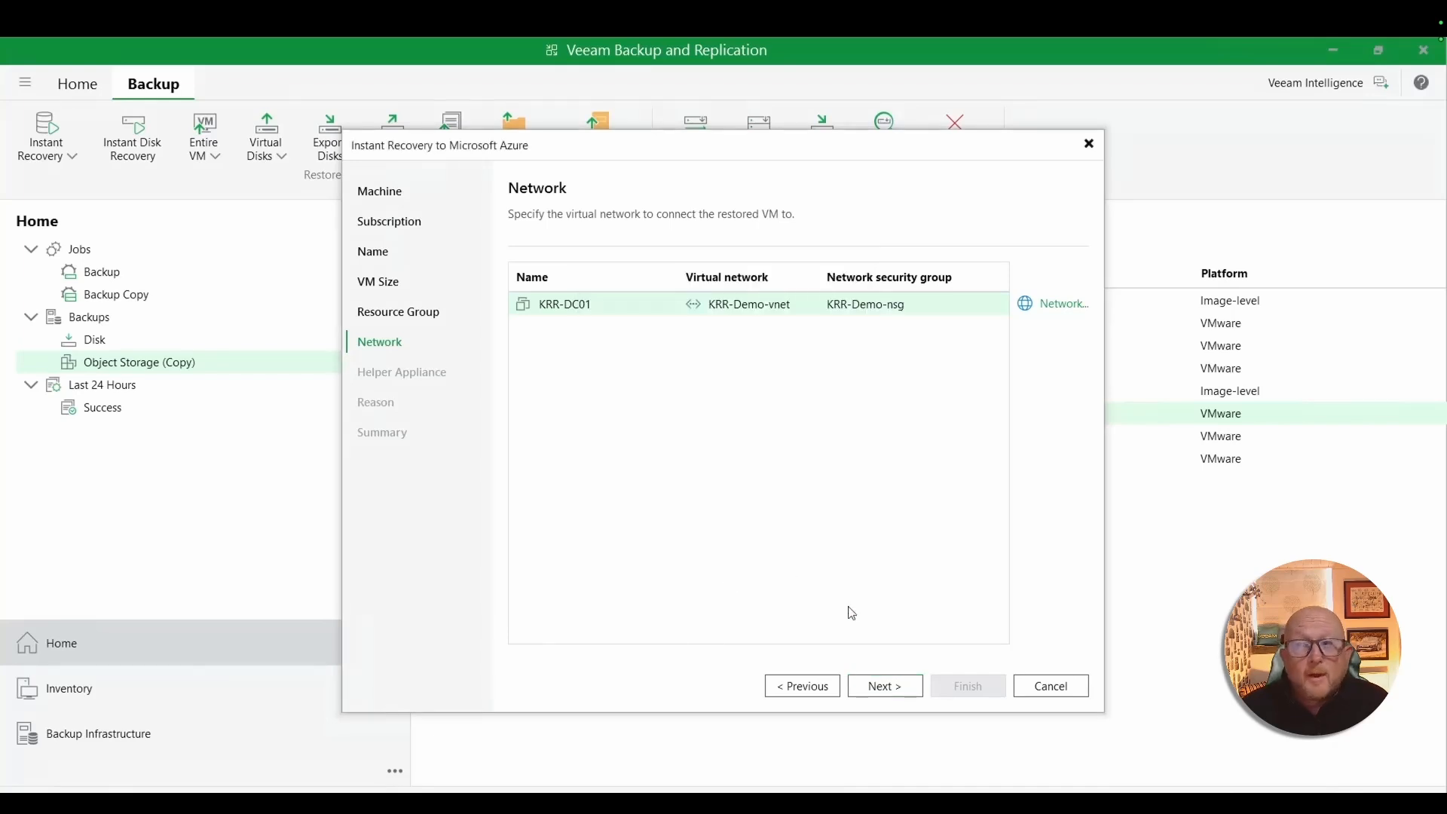
left_click(888, 688)
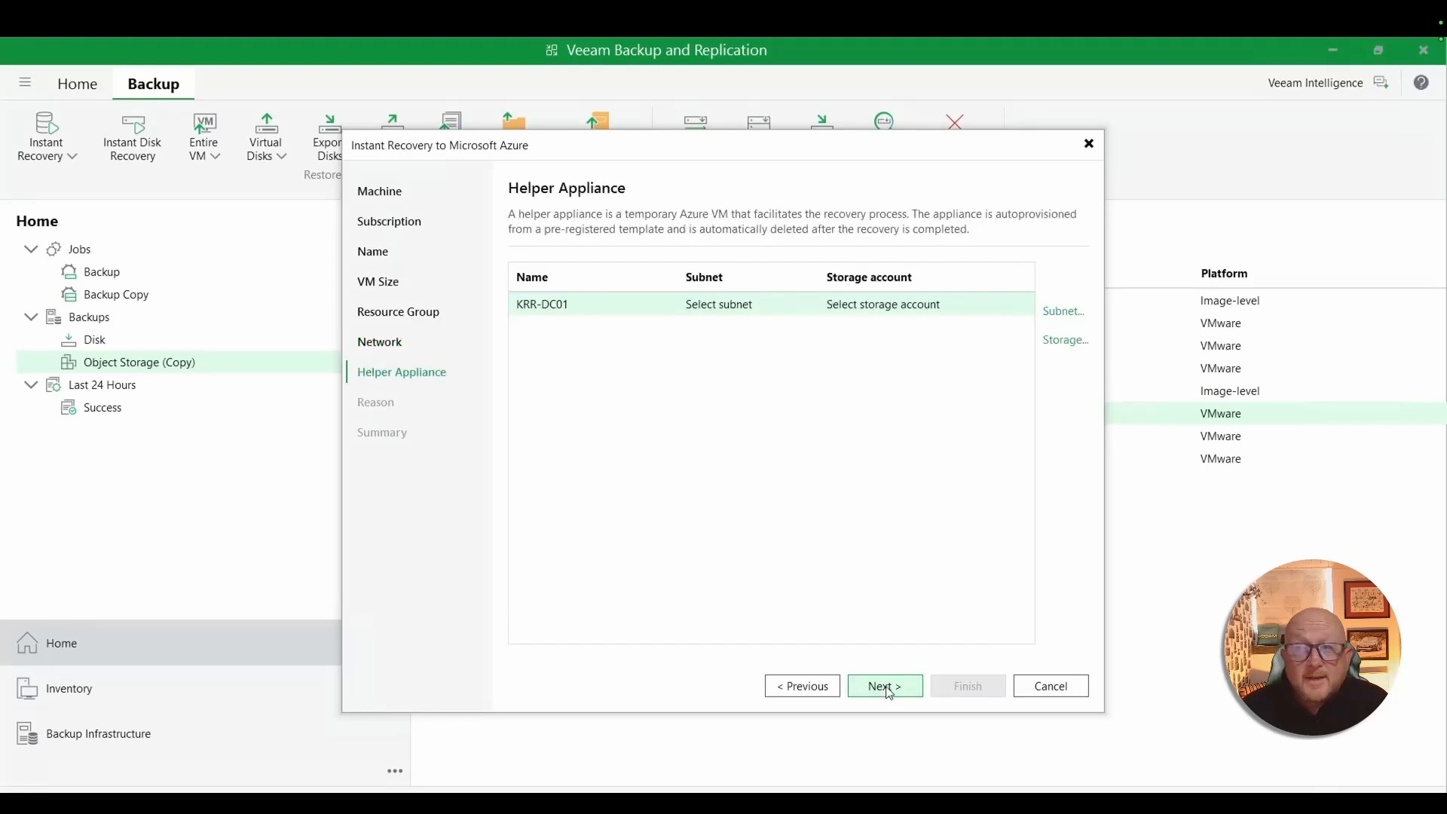
- Configure the helper appliance with the default subnet and the storage account krrnextgeneco
left_click(1063, 312)
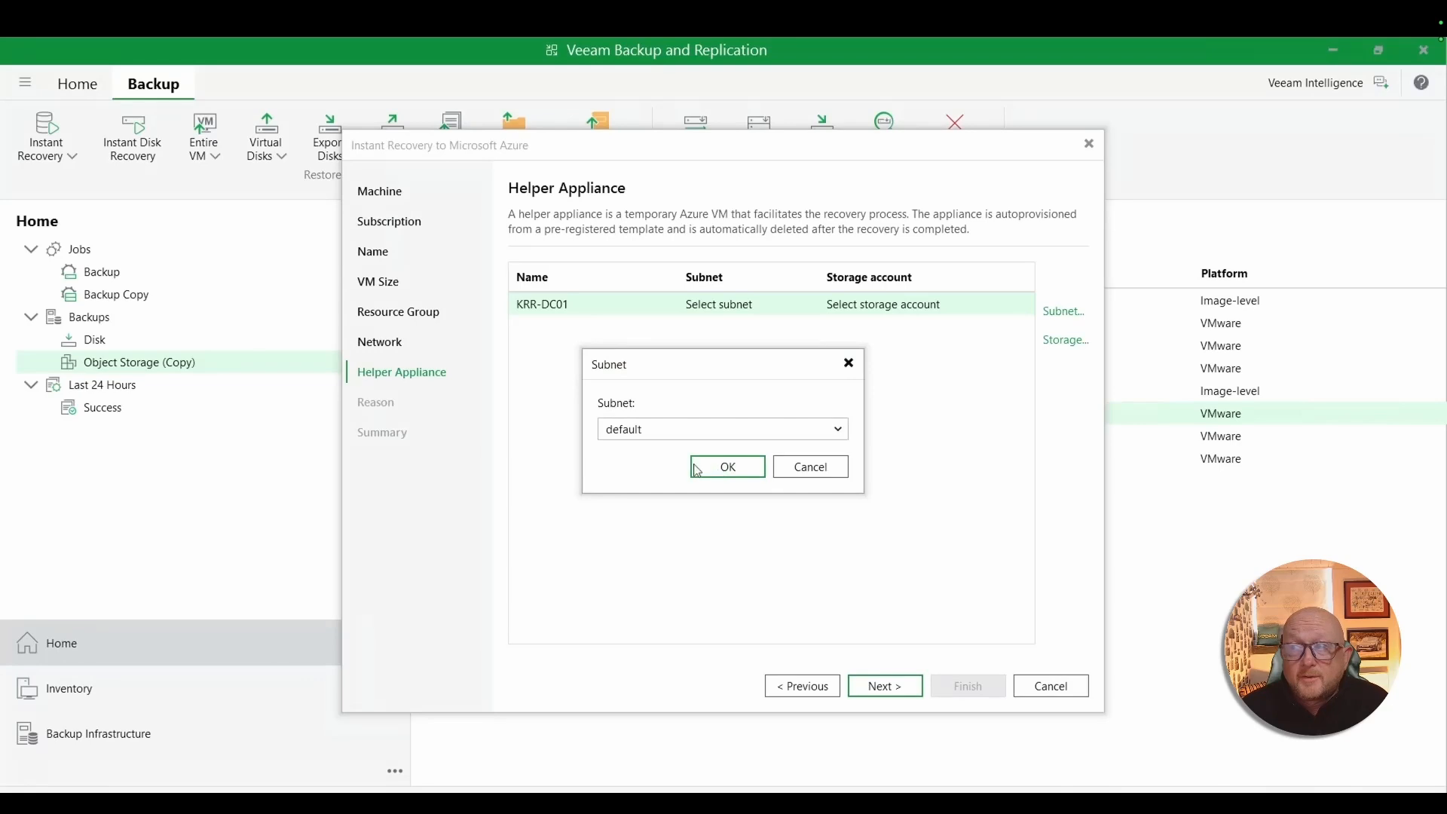
left_click(728, 468)
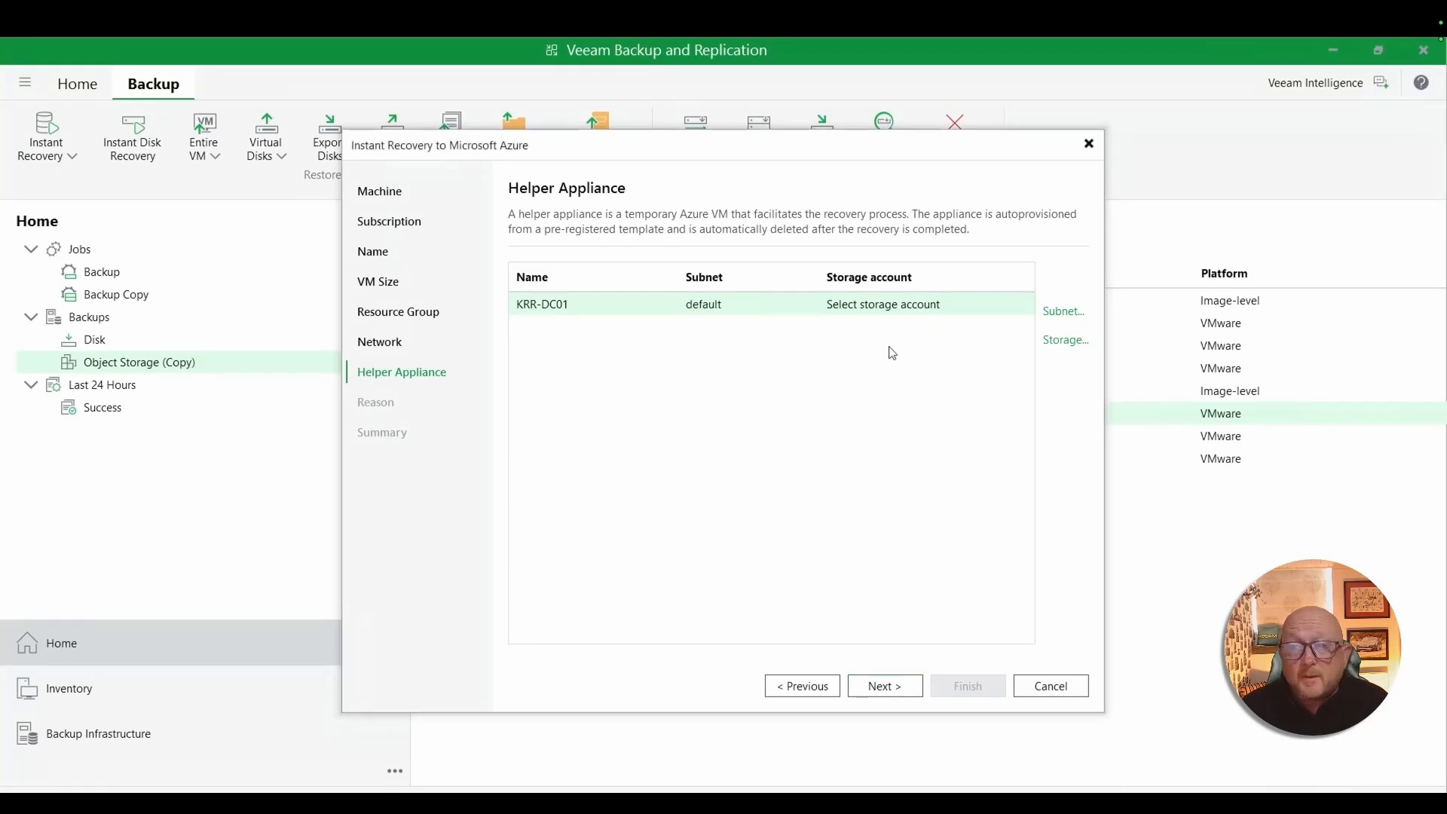
left_click(1061, 343)
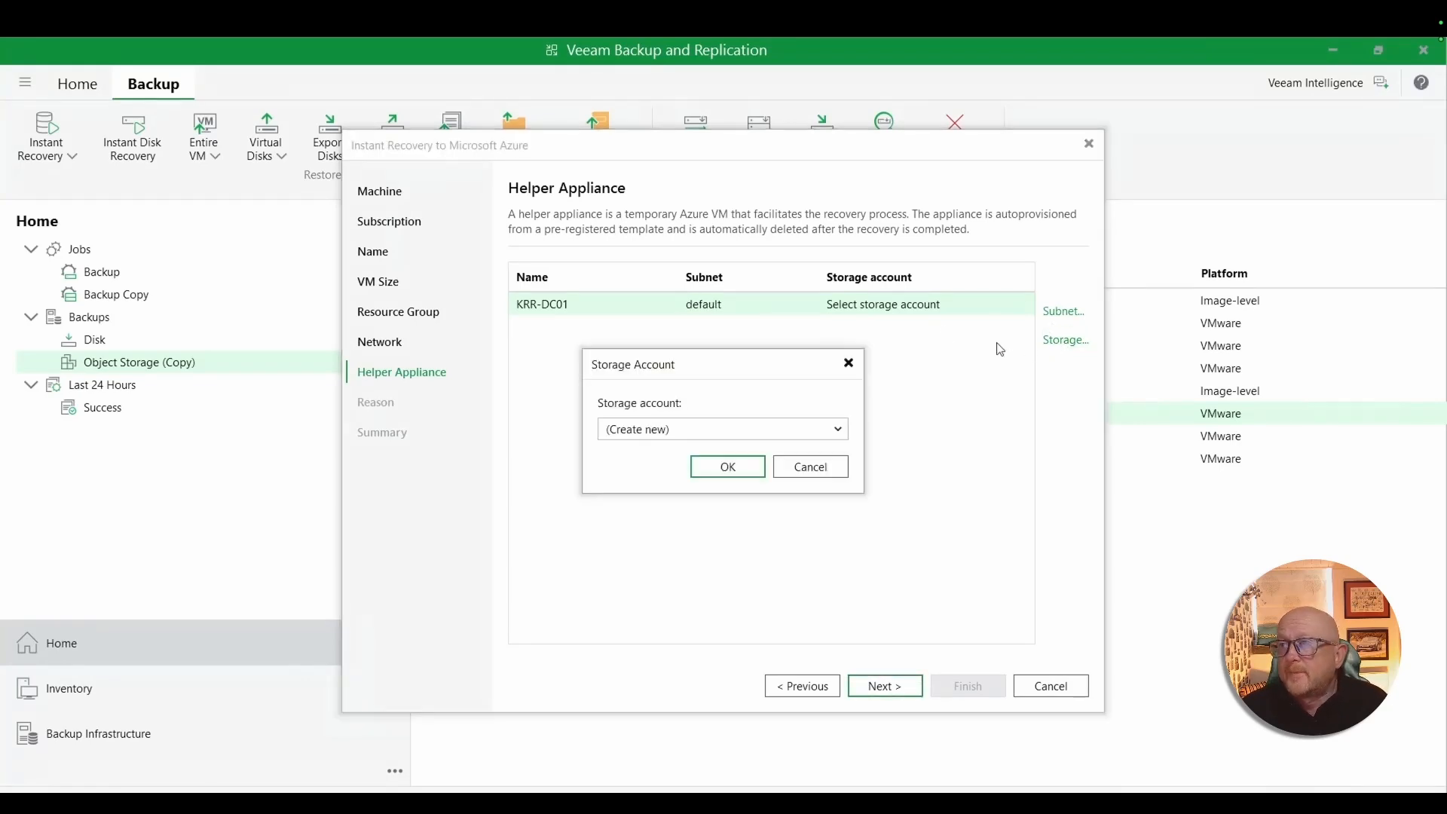
left_click(838, 429)
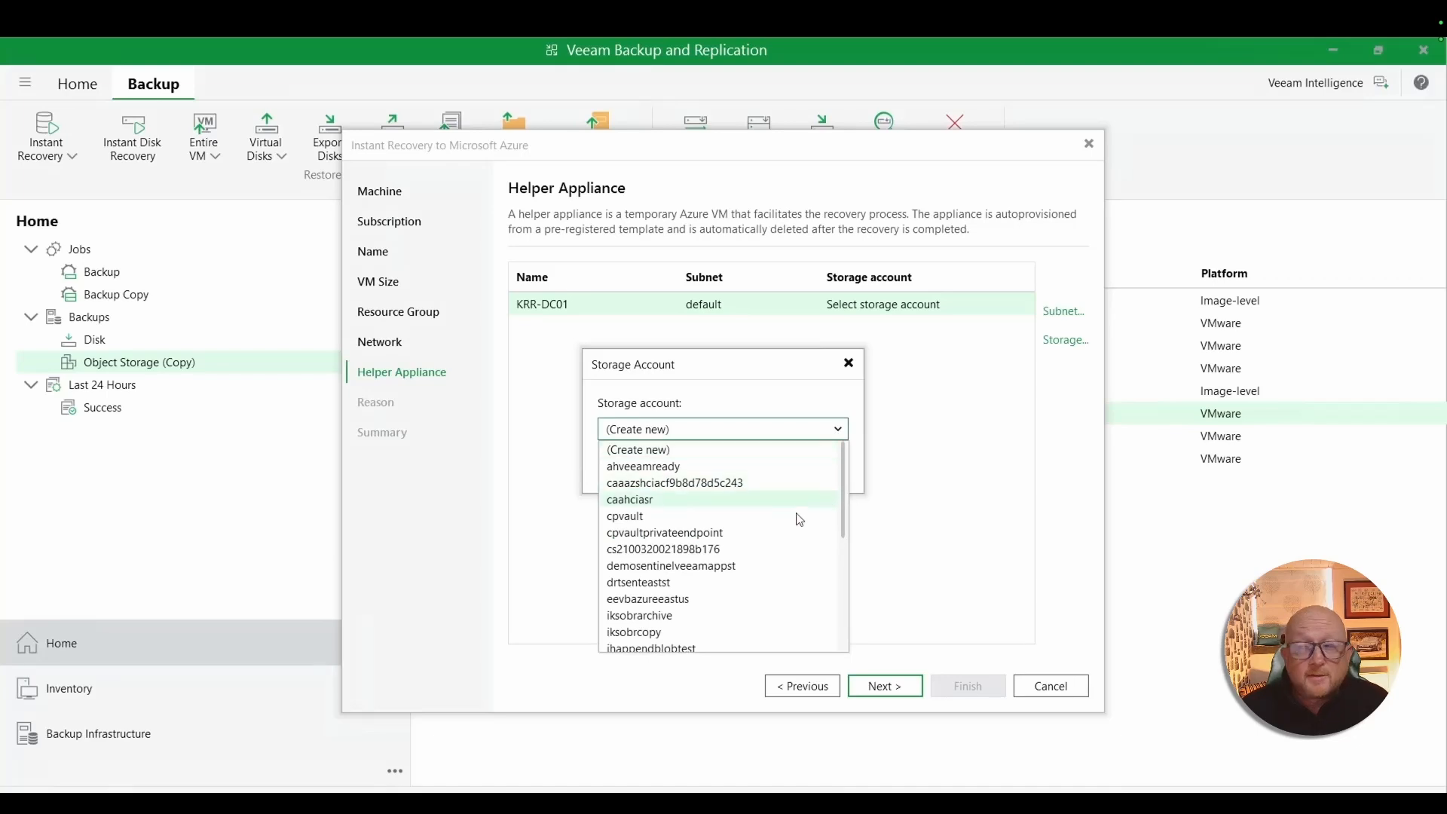
scroll(799, 520, "down", 1)
scroll(799, 520, "down", 5)
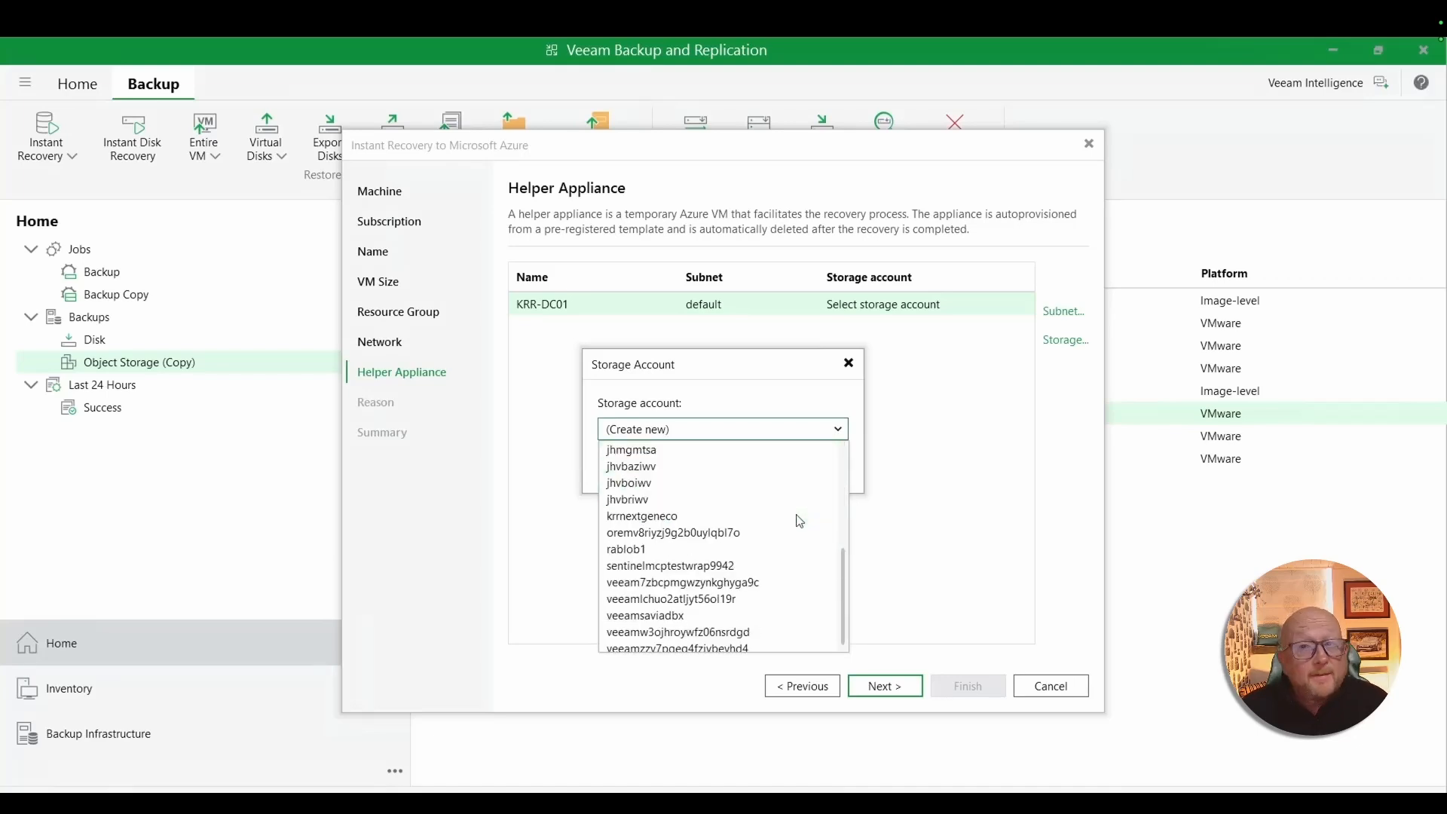
left_click(664, 500)
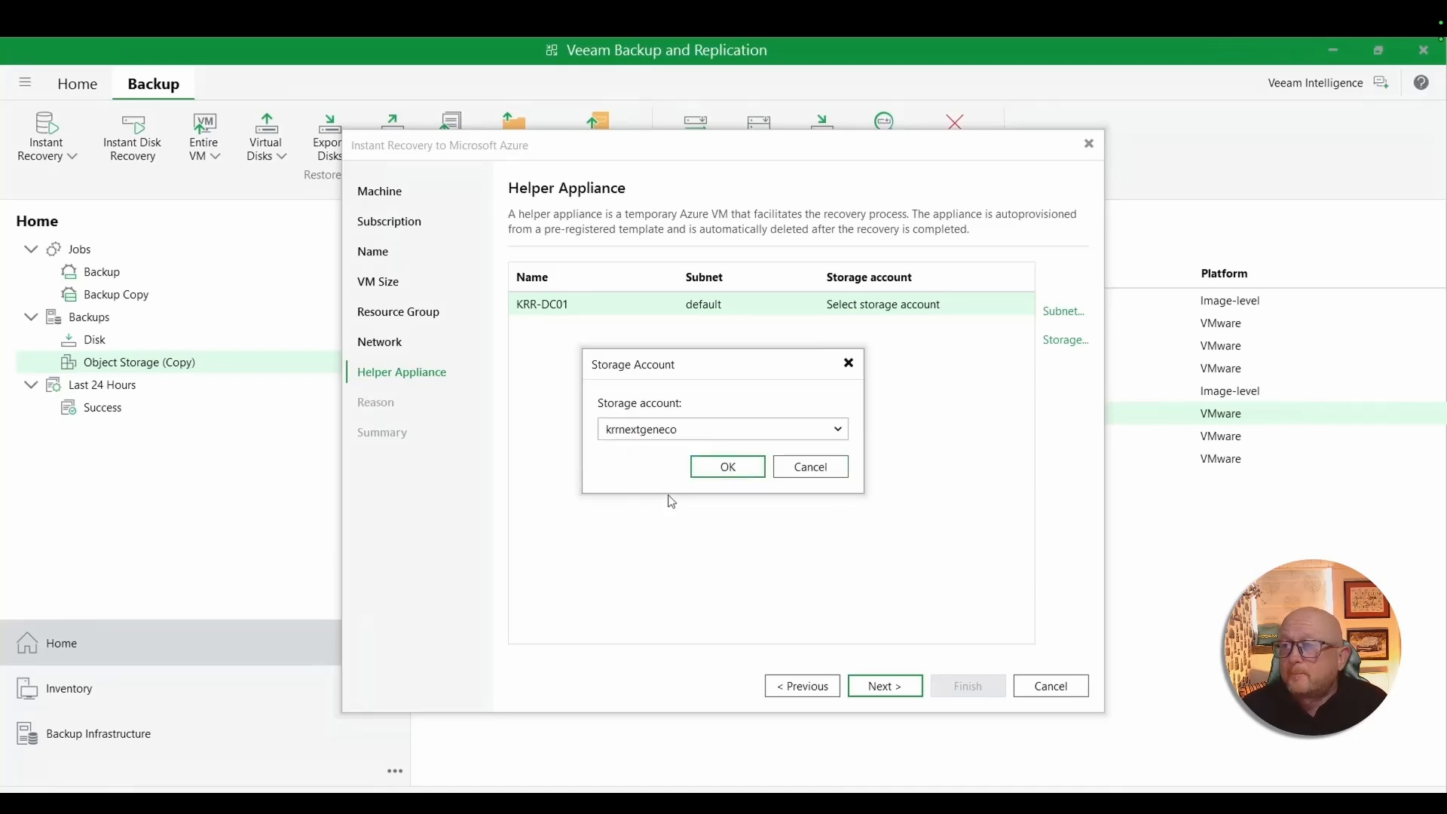
left_click(739, 469)
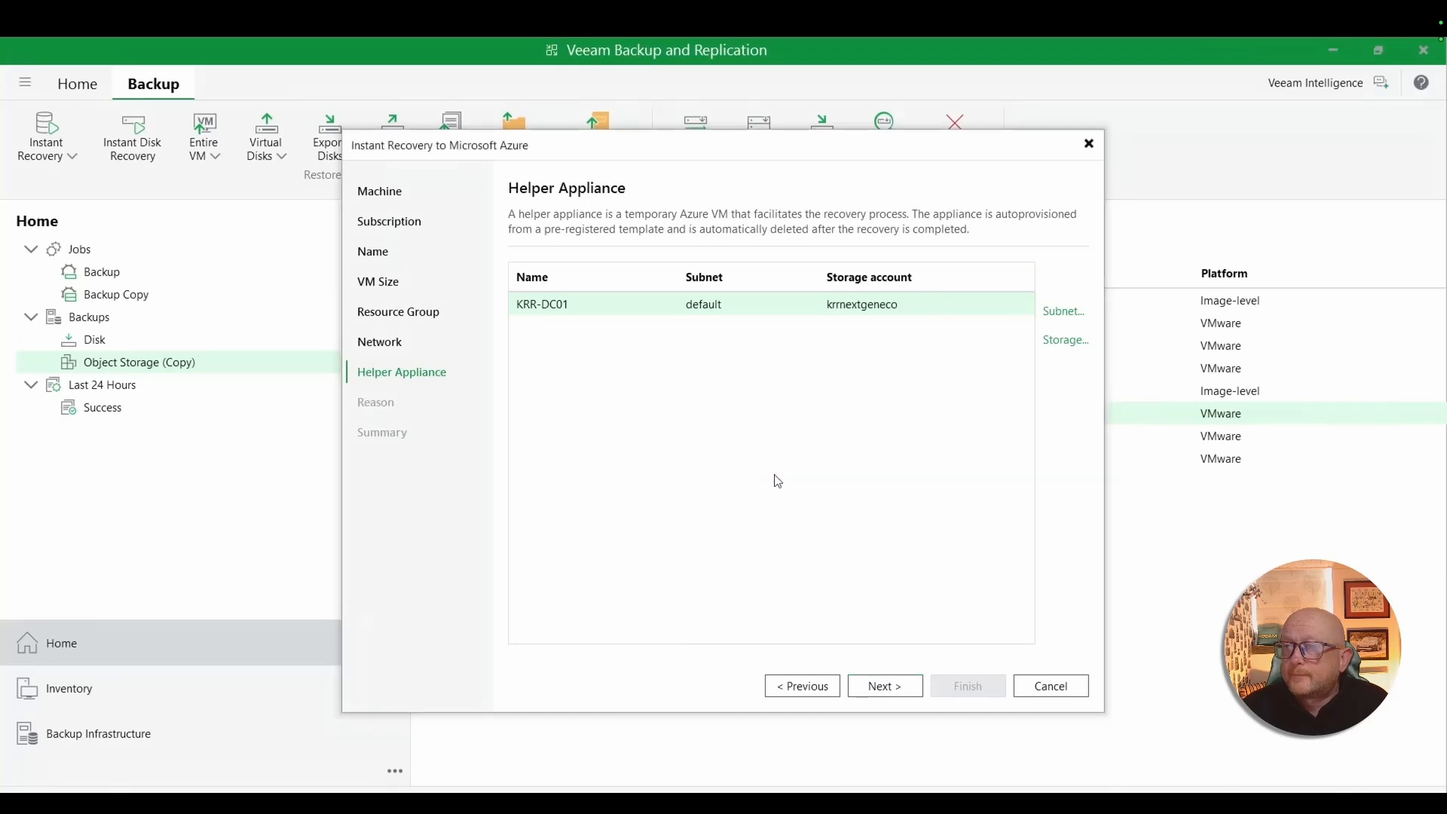
left_click(887, 692)
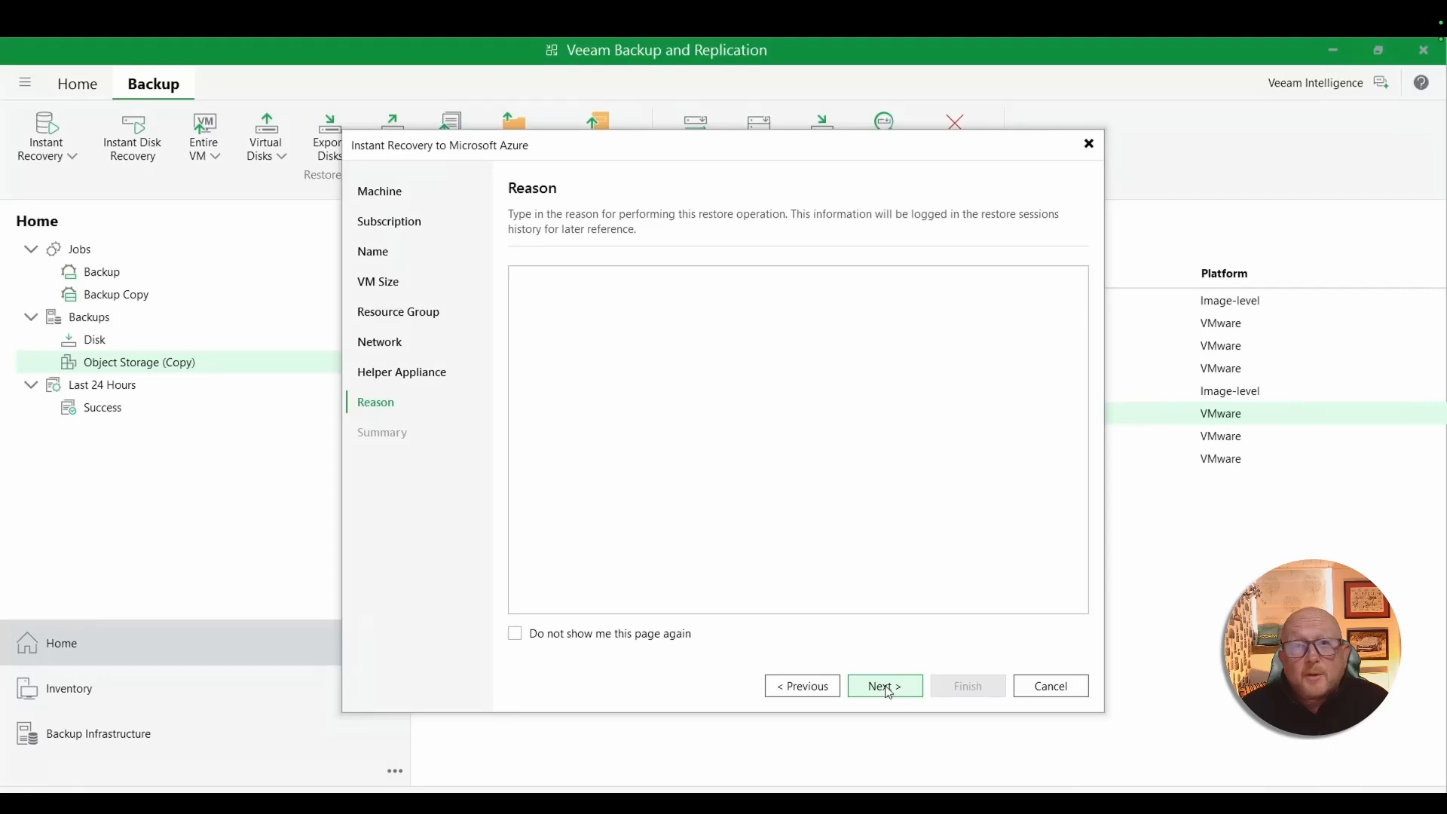
- Enter "test restore using vault" as the restore reason and start the recovery without boot verification
left_click(559, 309)
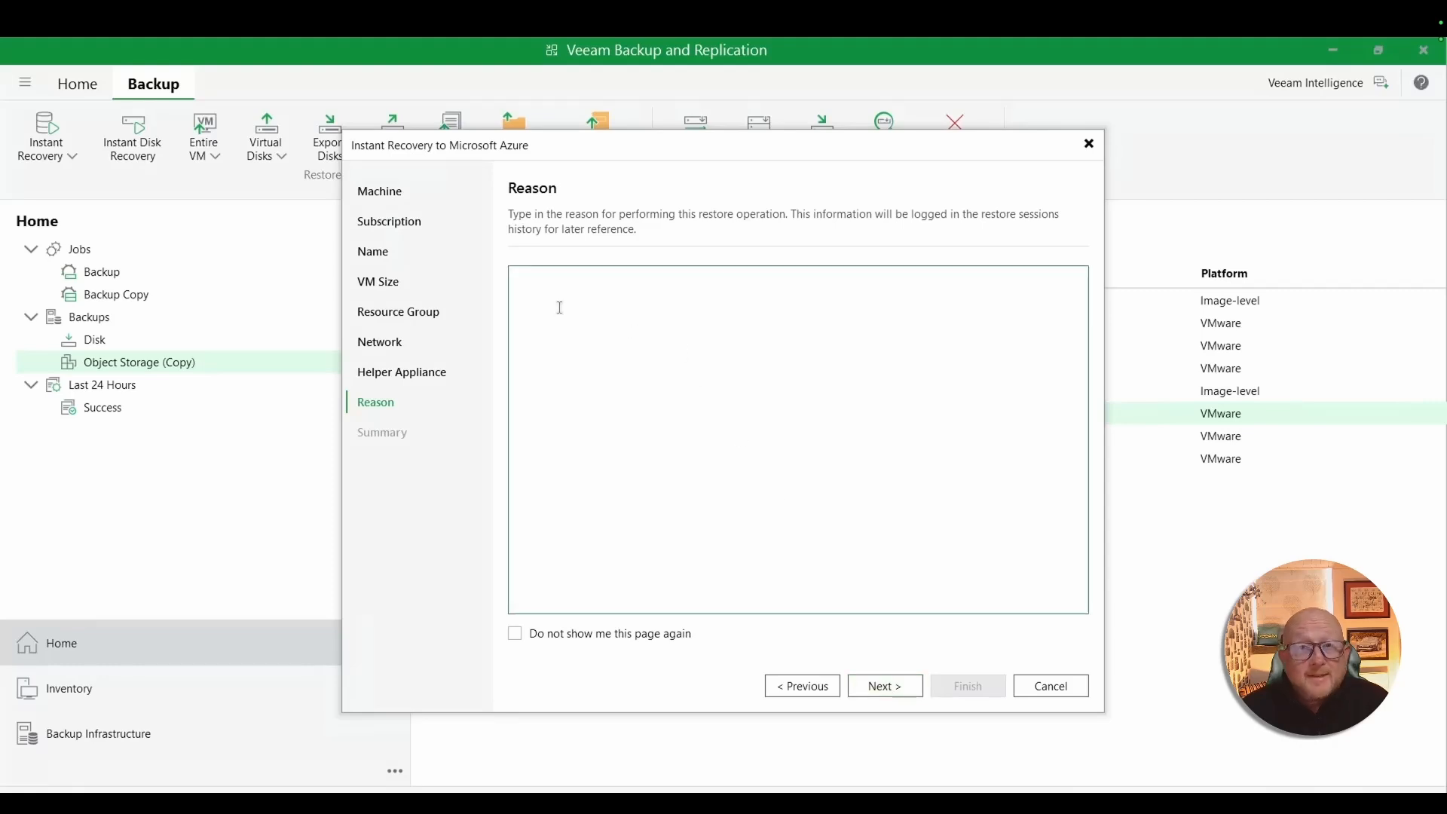
type("test")
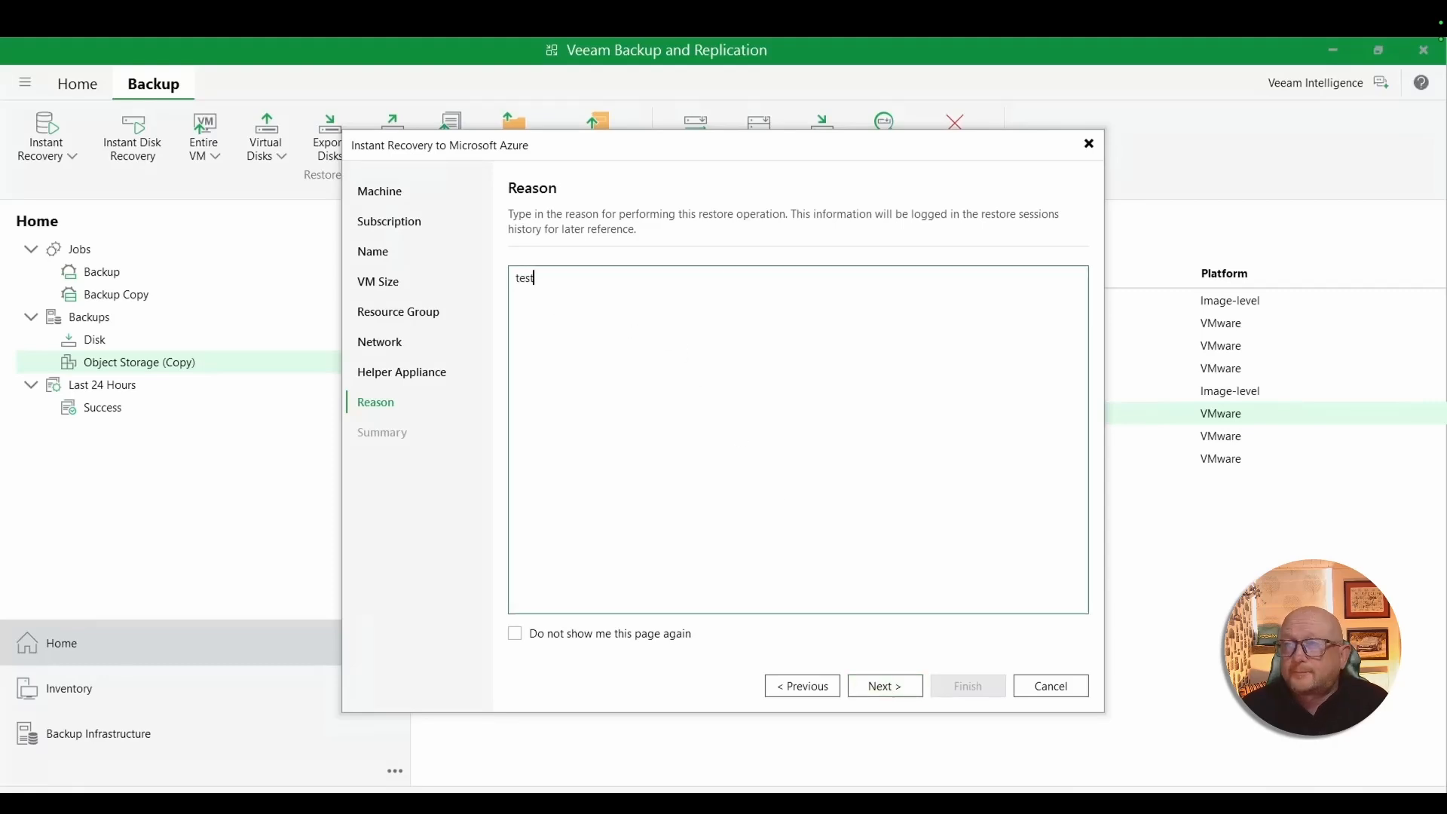
type(" resto")
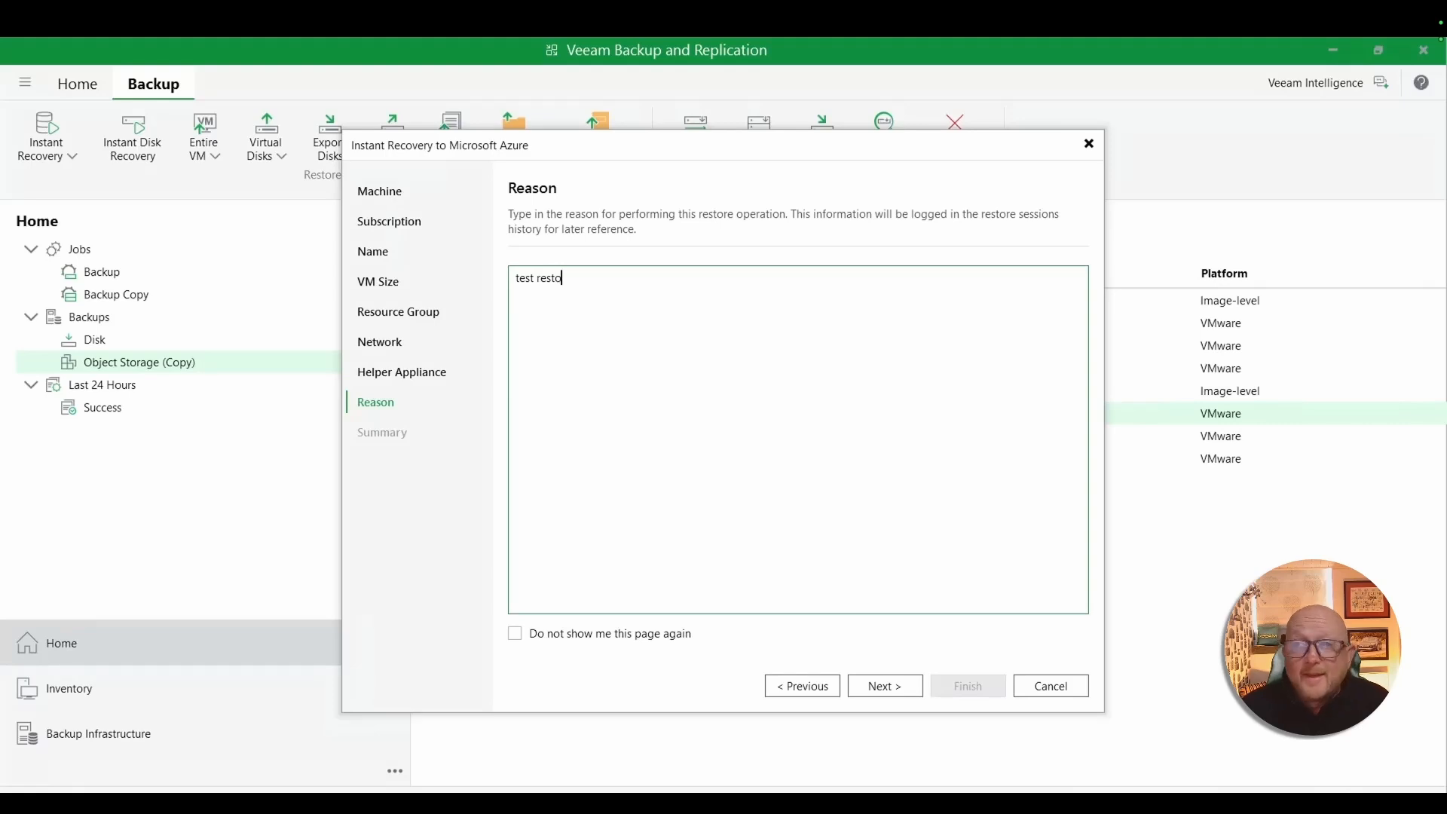
type("re ui")
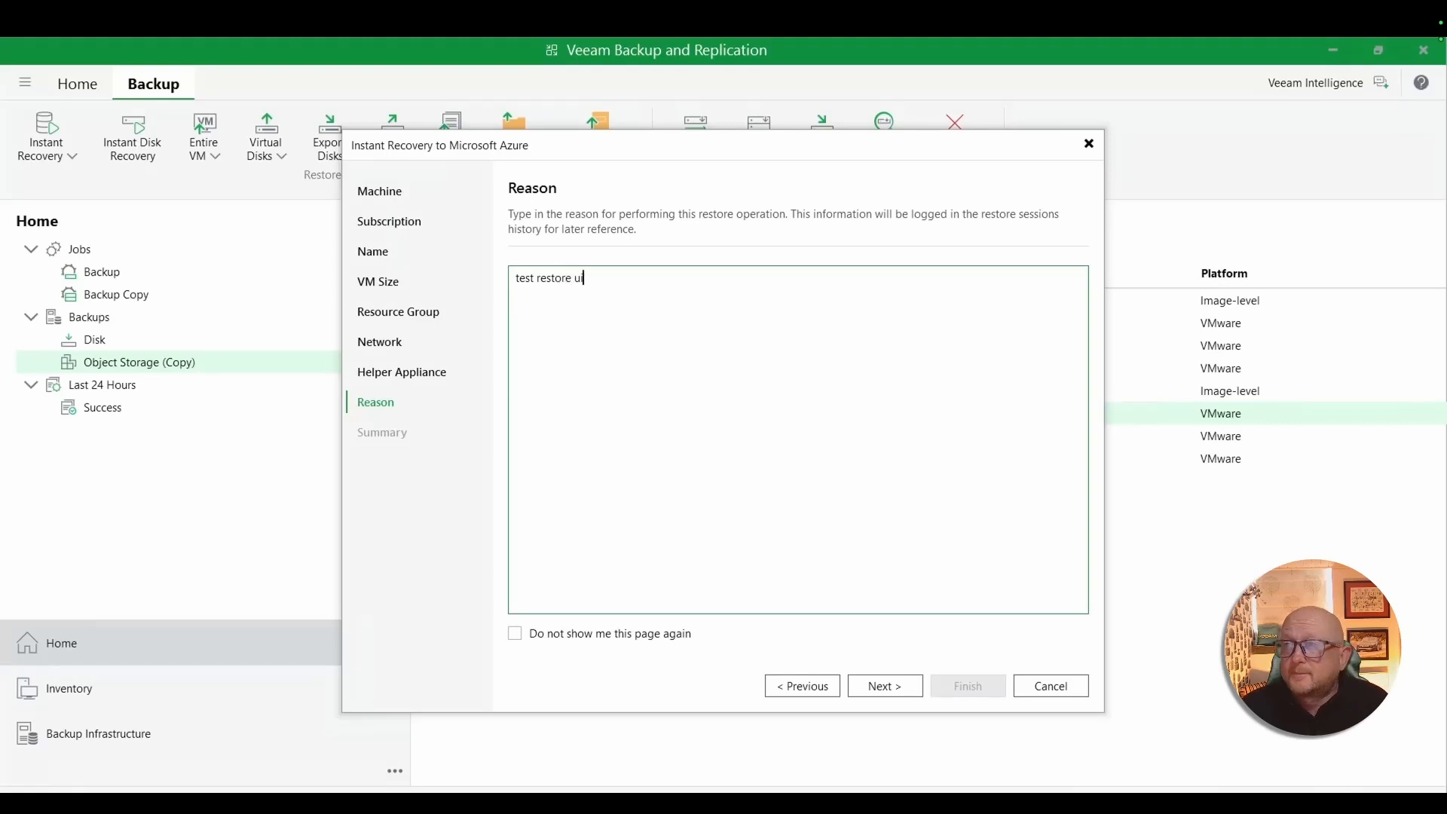
key("BackSpace")
type("sing vault")
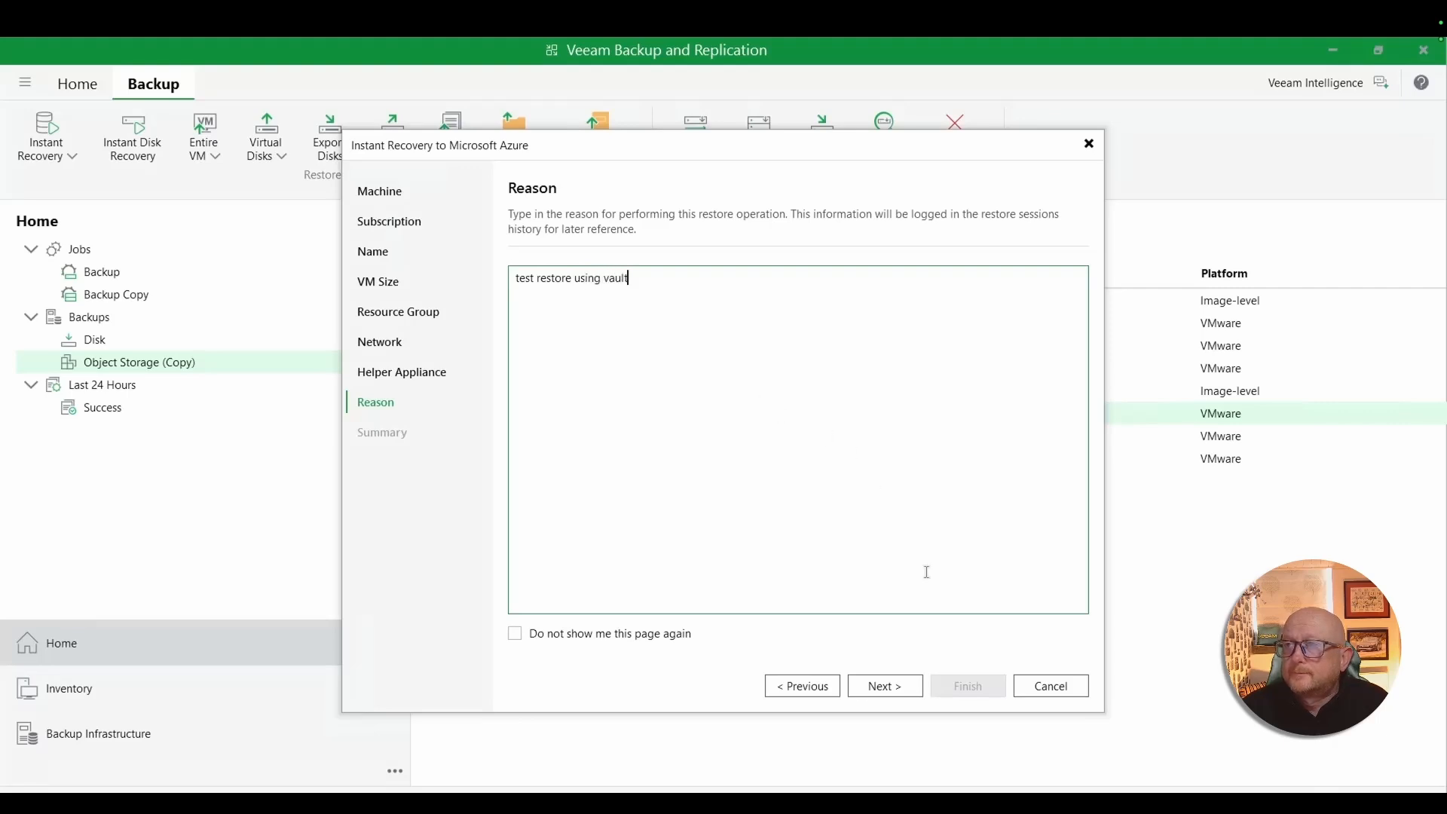
left_click(889, 691)
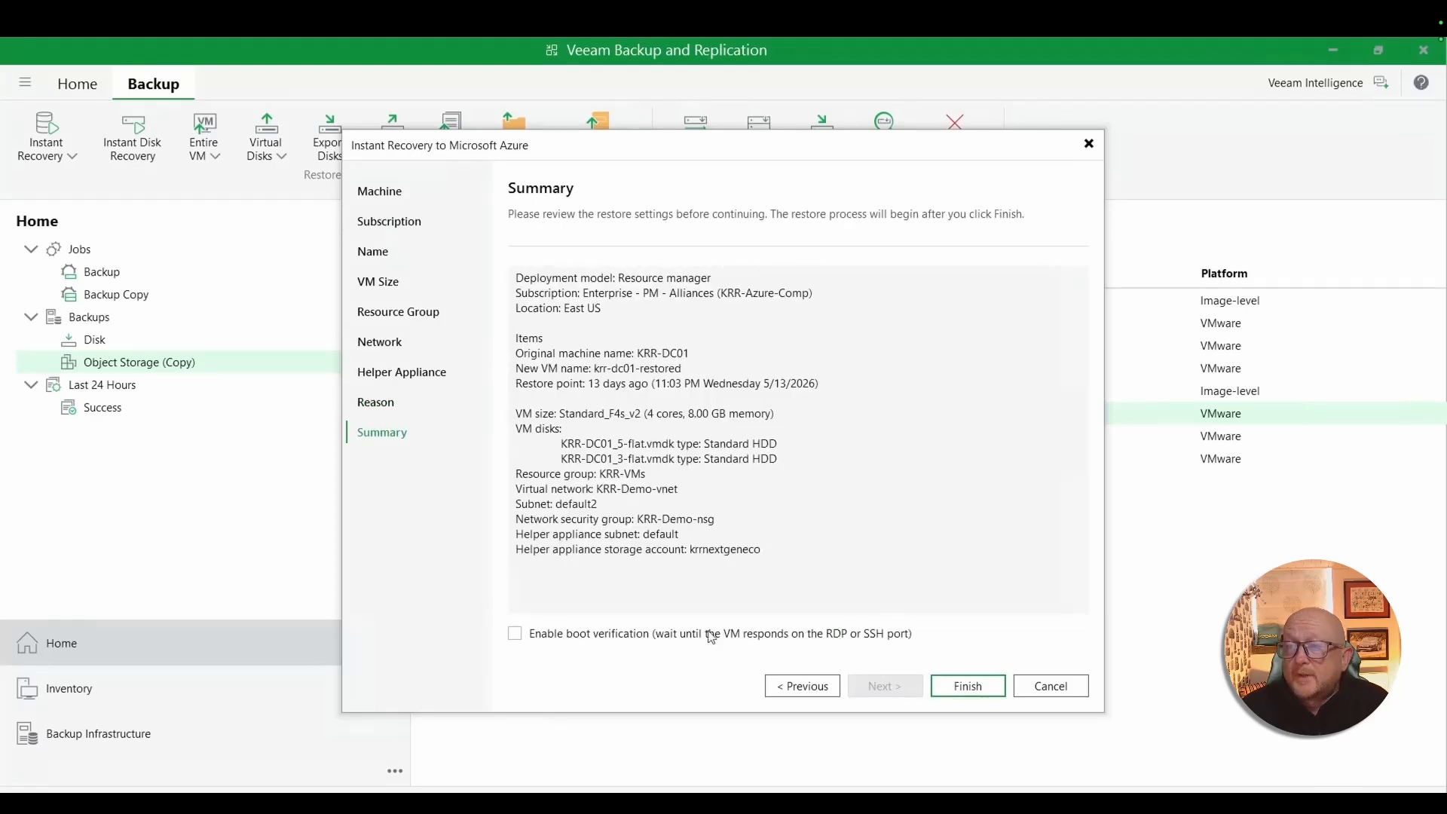
left_click(968, 686)
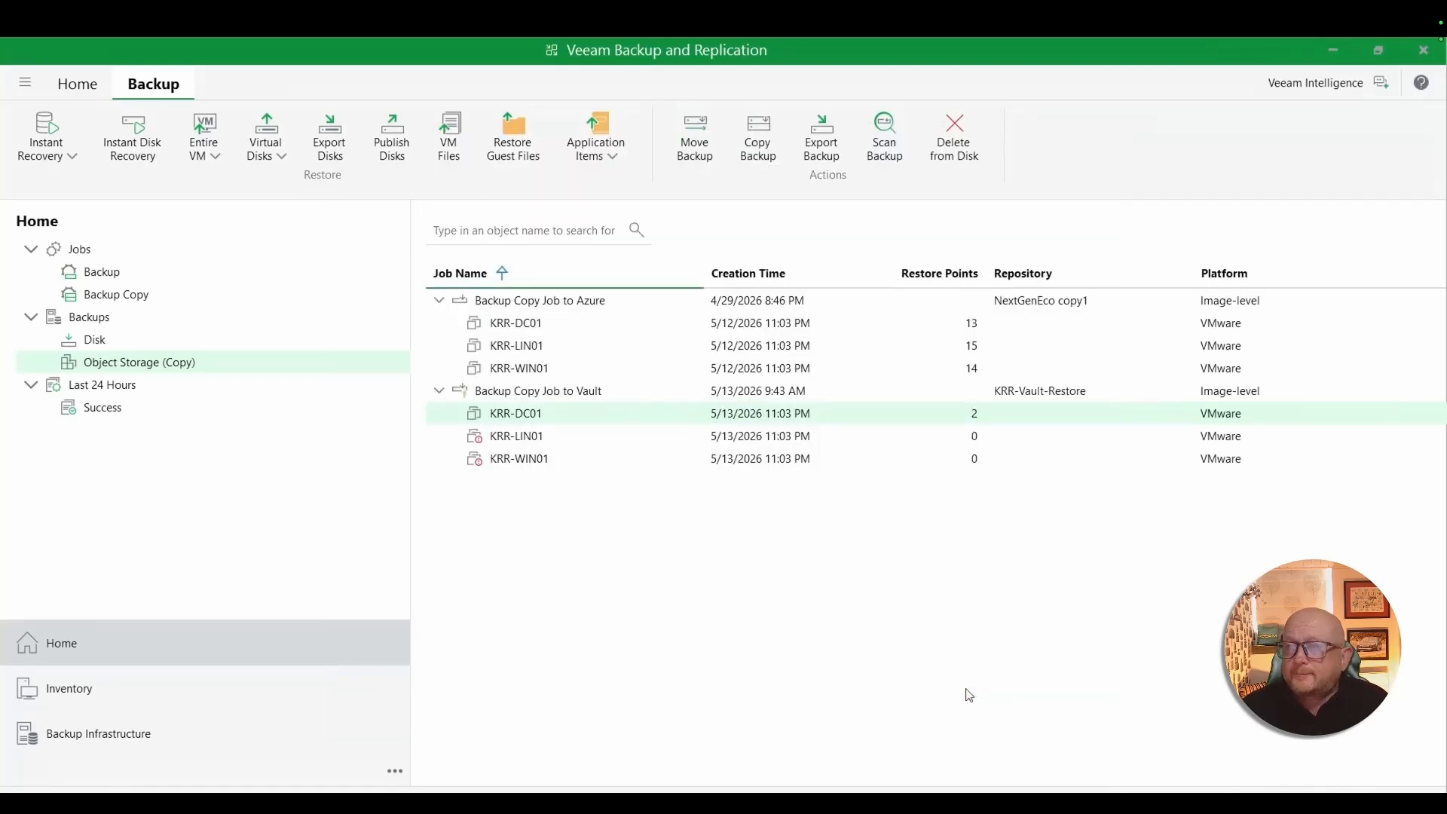
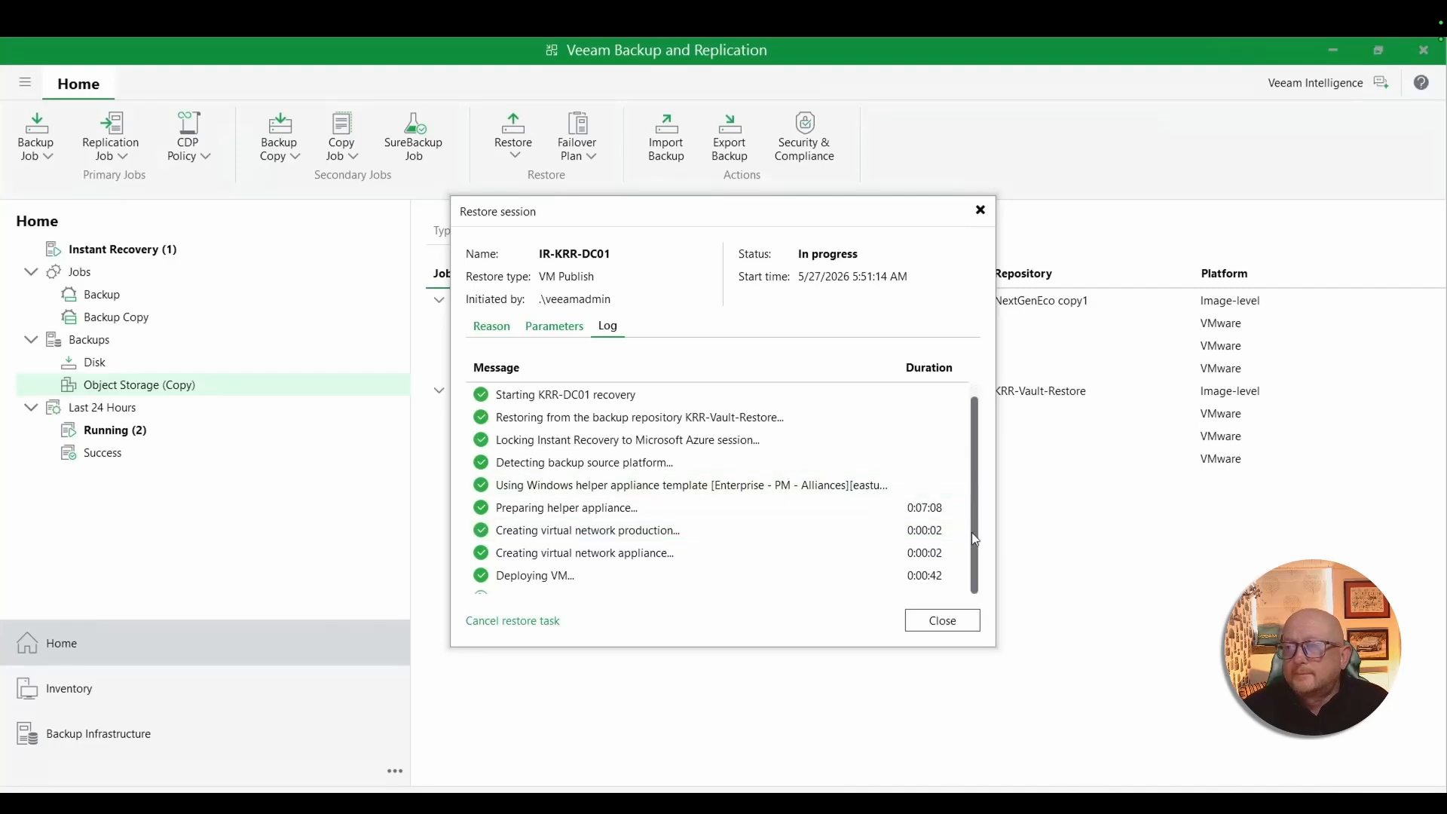
- Review the KRR-DC01 restore session log, close it, and refresh the virtual machine list in the Azure portal
scroll(971, 533, "down", 1)
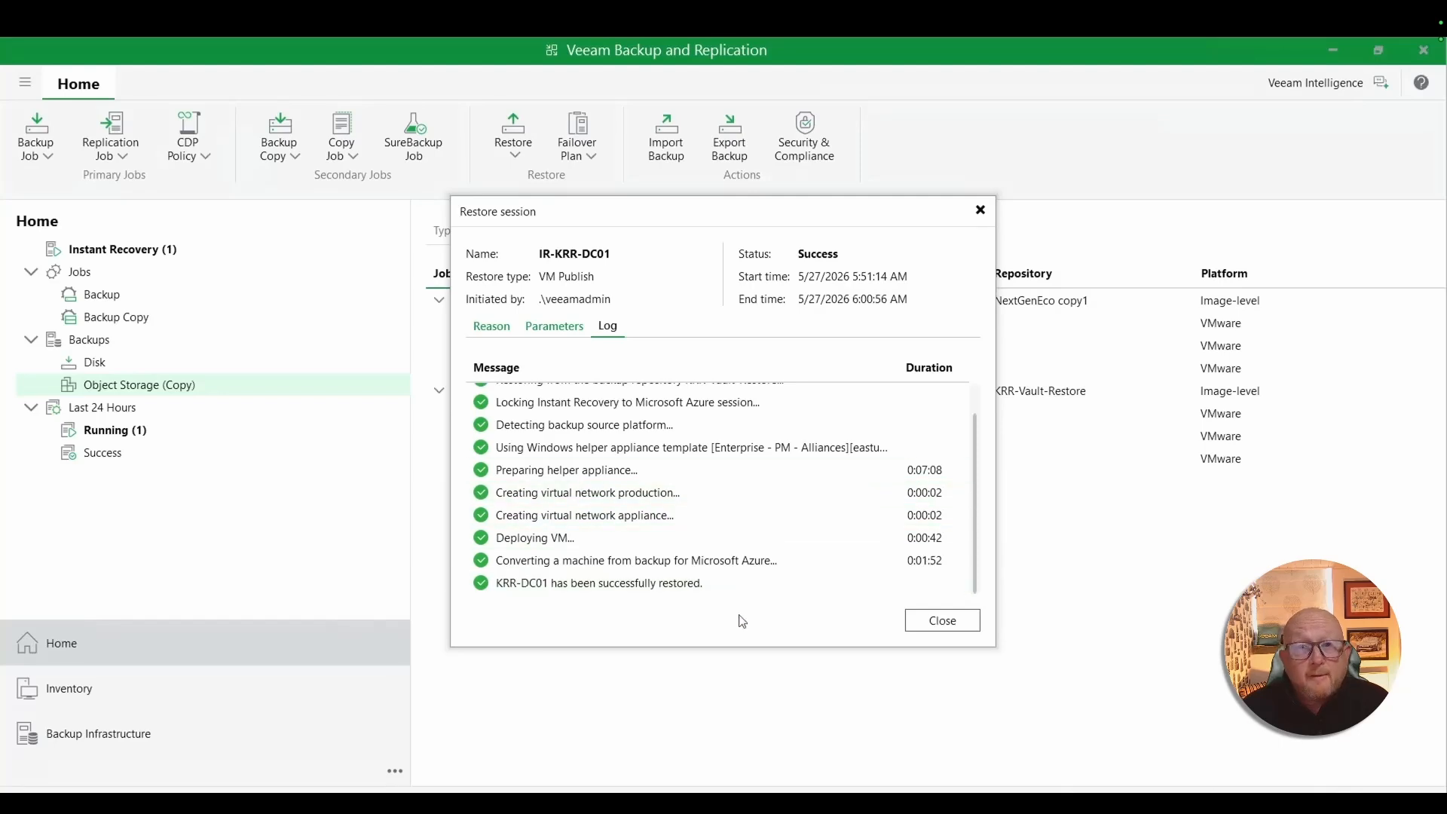
left_click(941, 623)
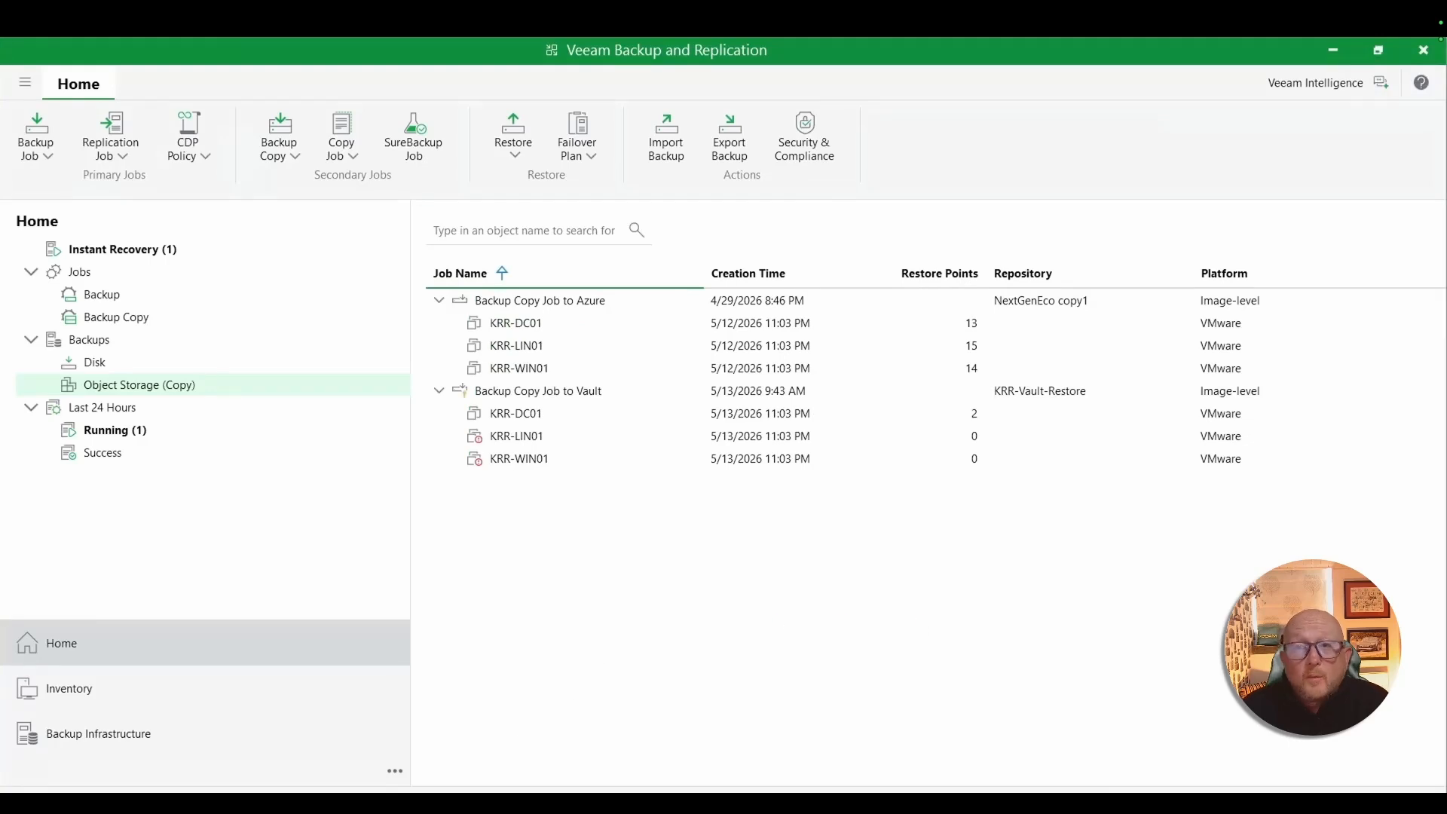
key("alt+Tab")
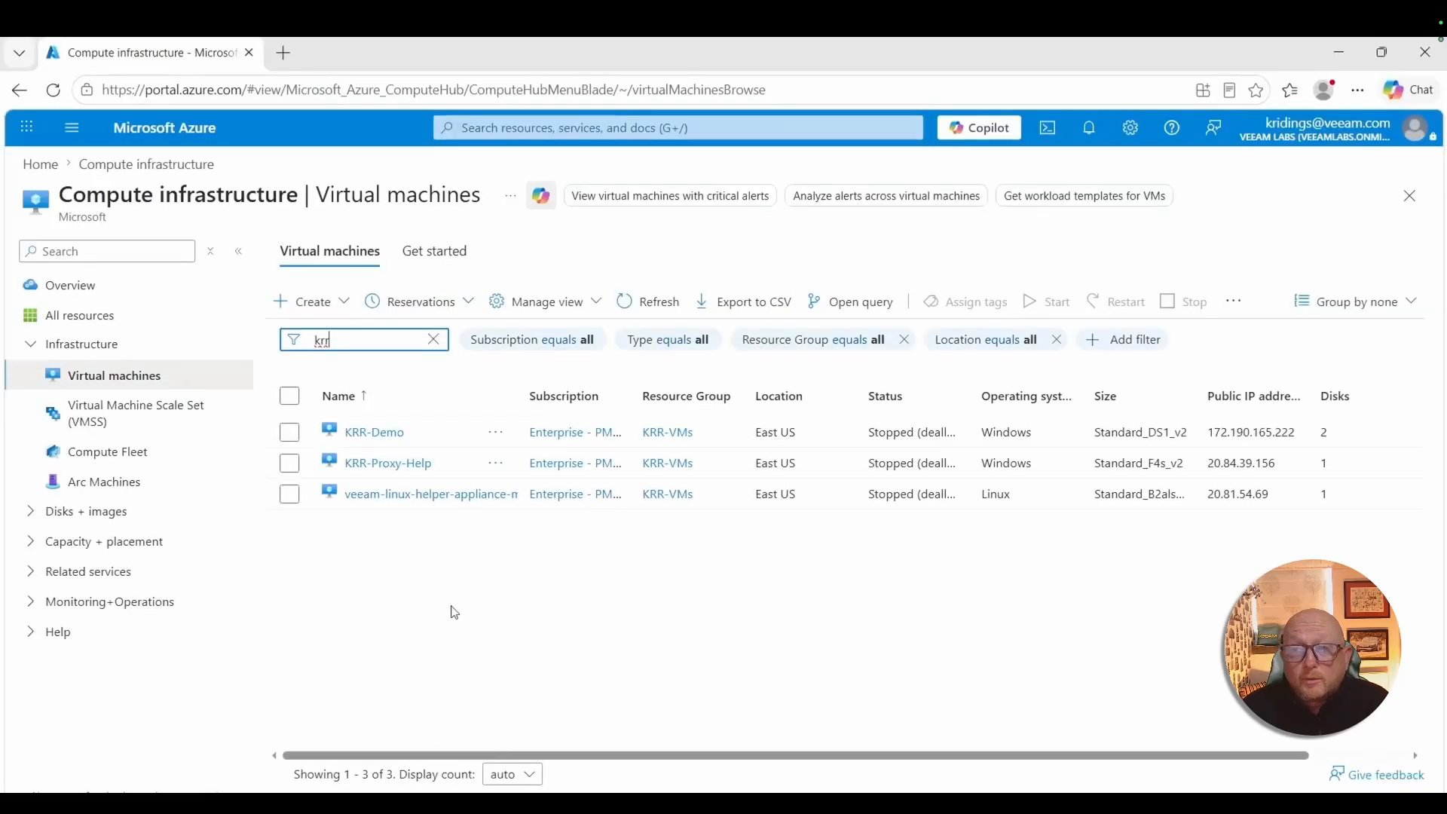
left_click(649, 307)
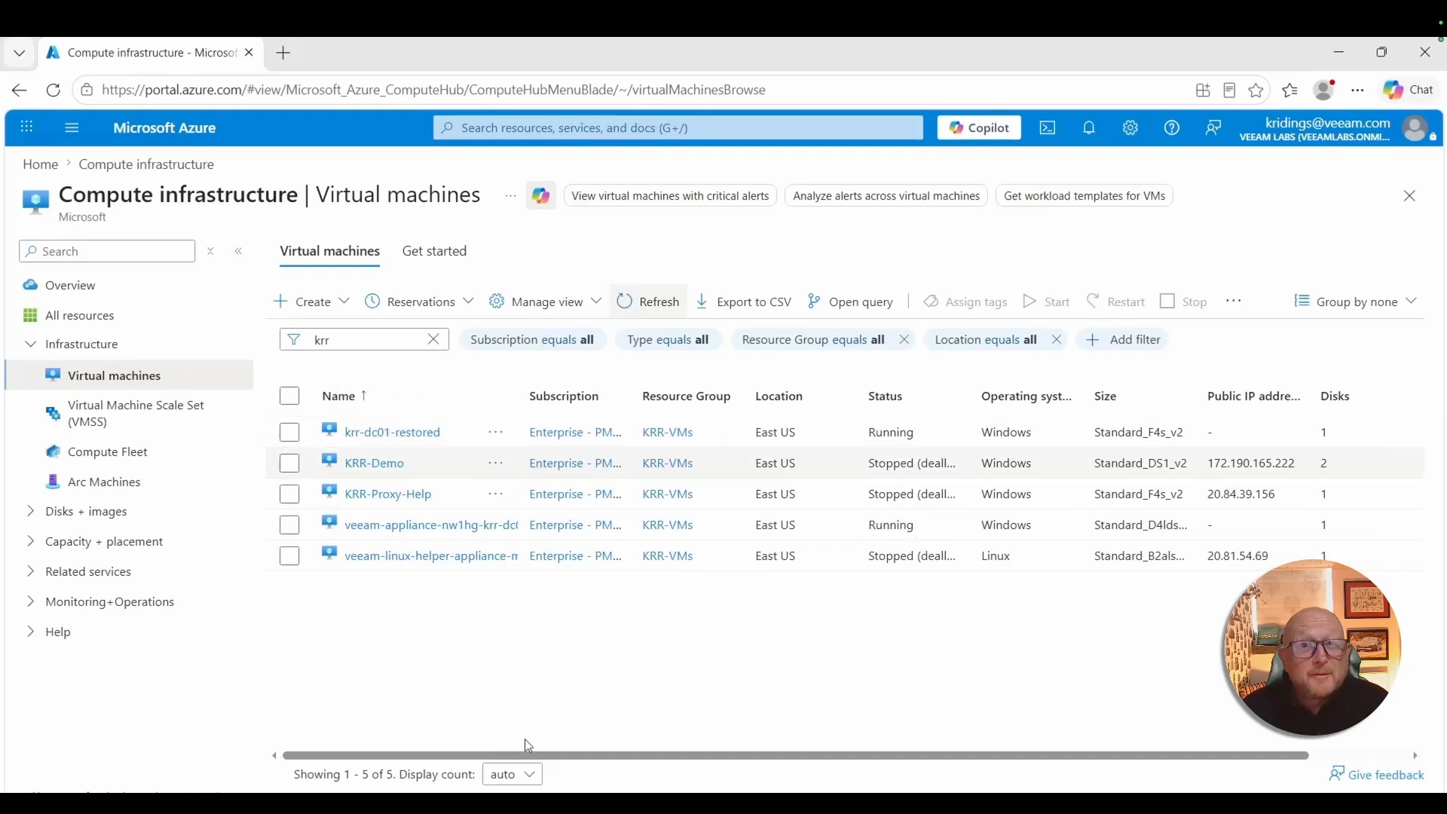
- Return to Veeam Backup and Replication and stop publishing the KRR-DC01 instant recovery session, closing its session log once finished
left_click(490, 803)
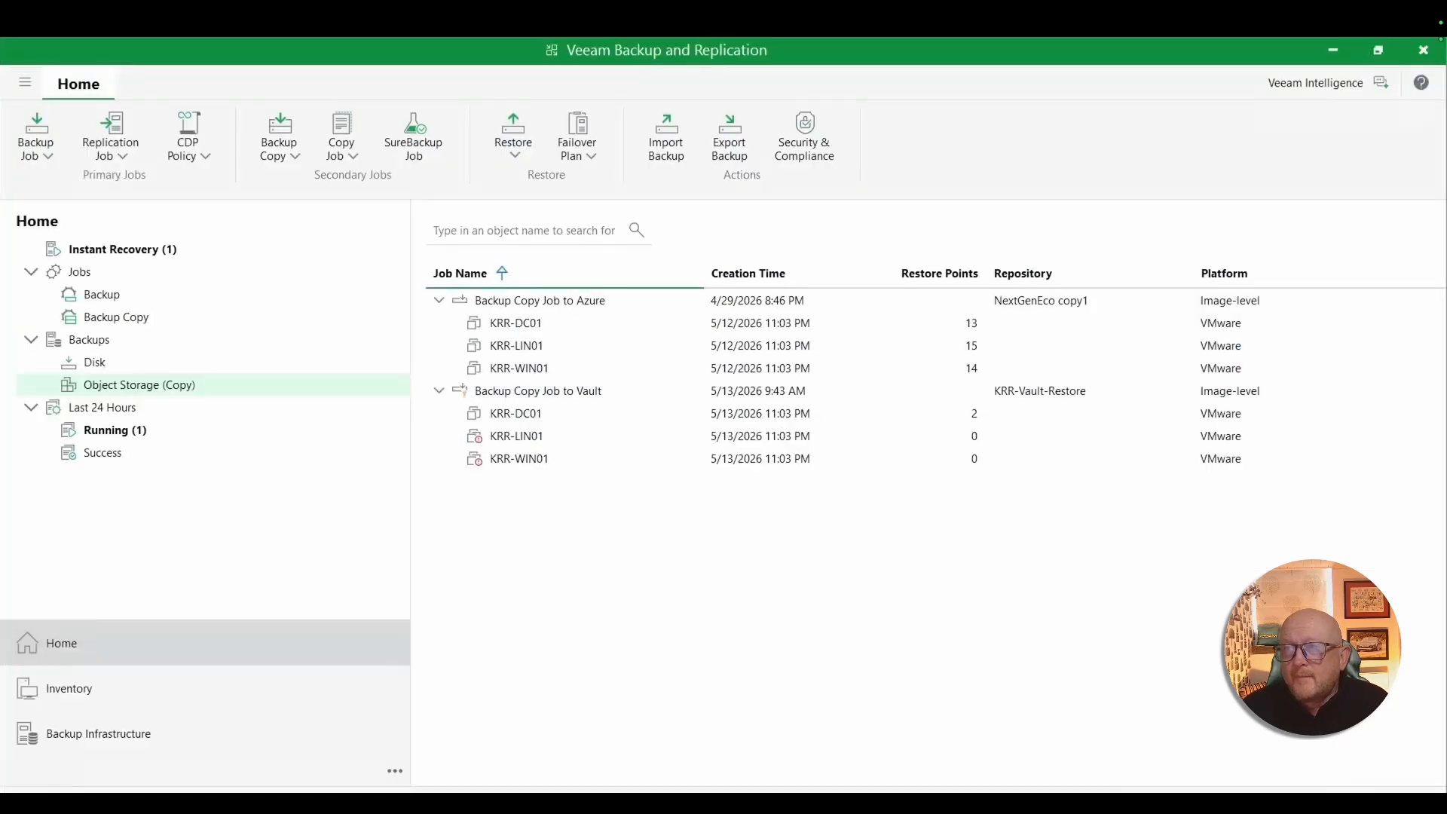
left_click(128, 256)
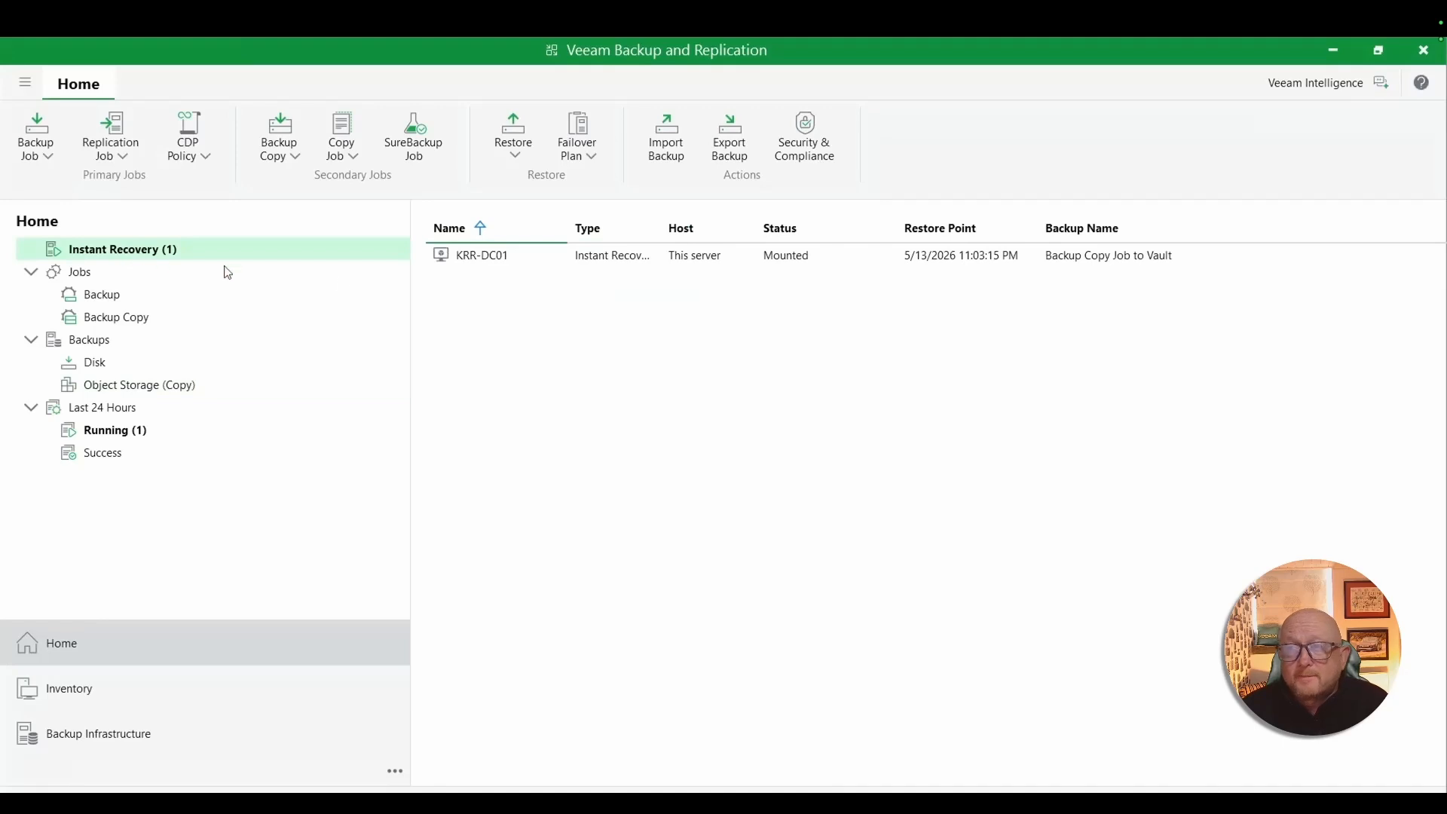
left_click(477, 255)
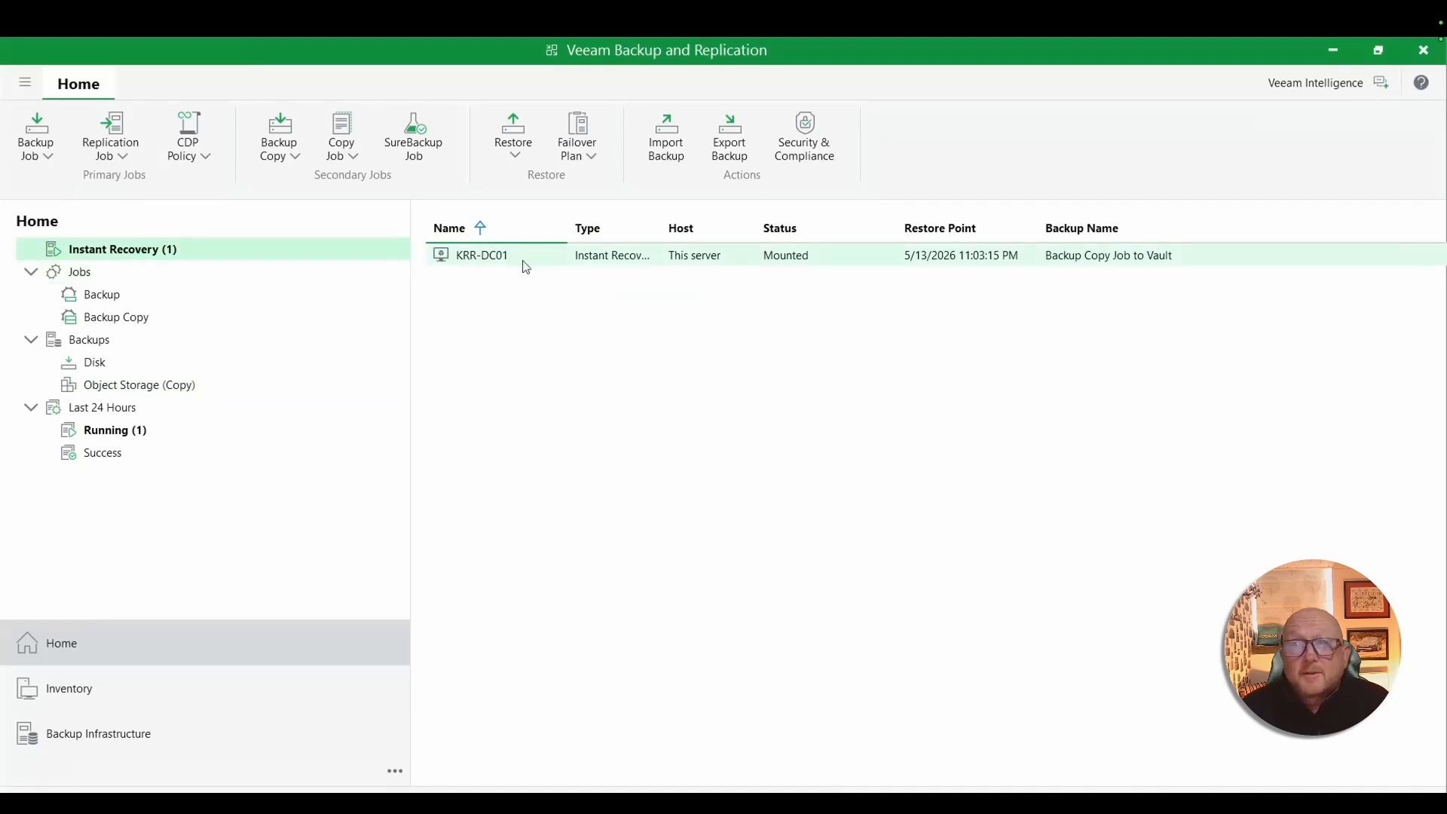
right_click(481, 262)
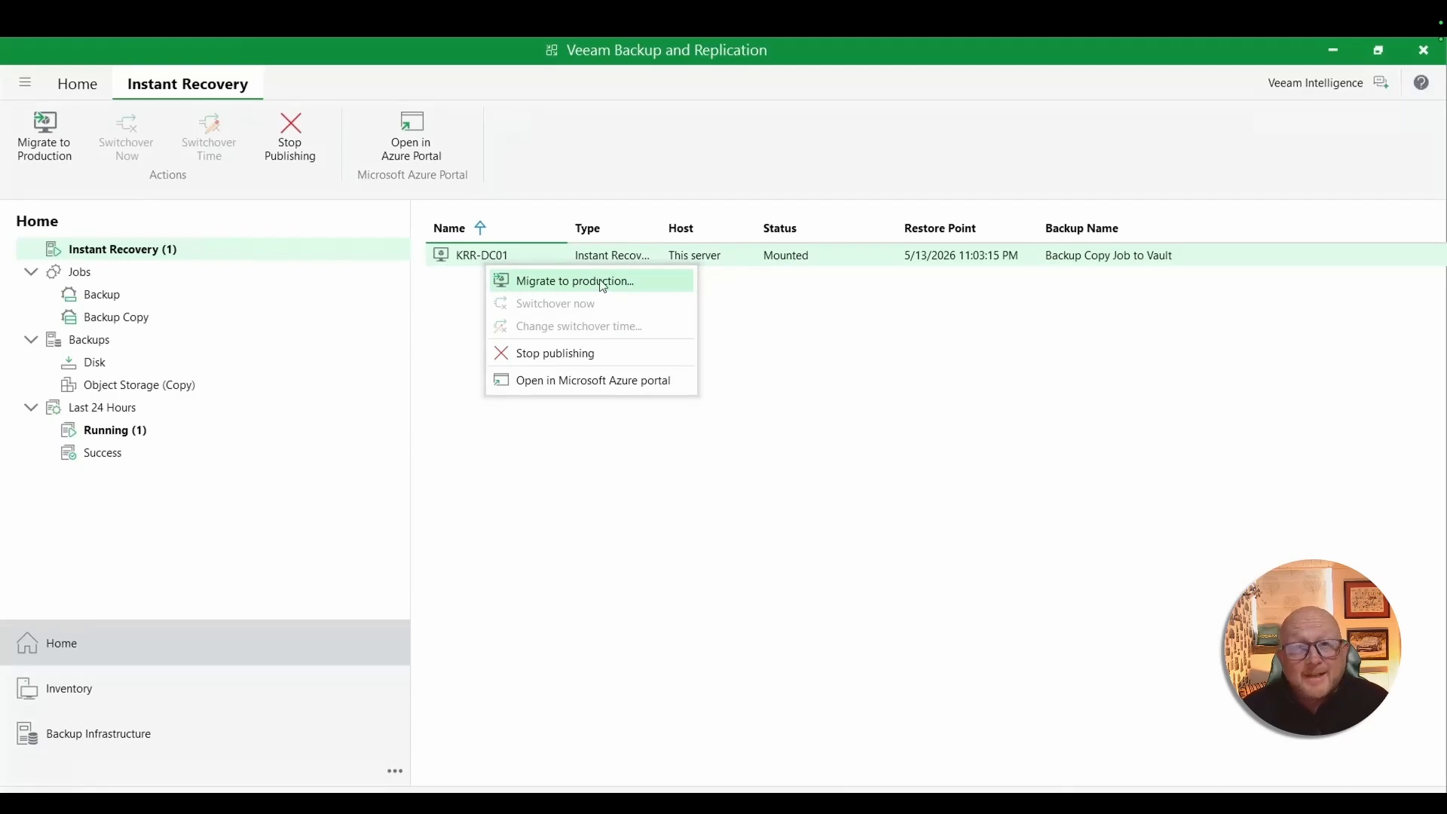
left_click(565, 354)
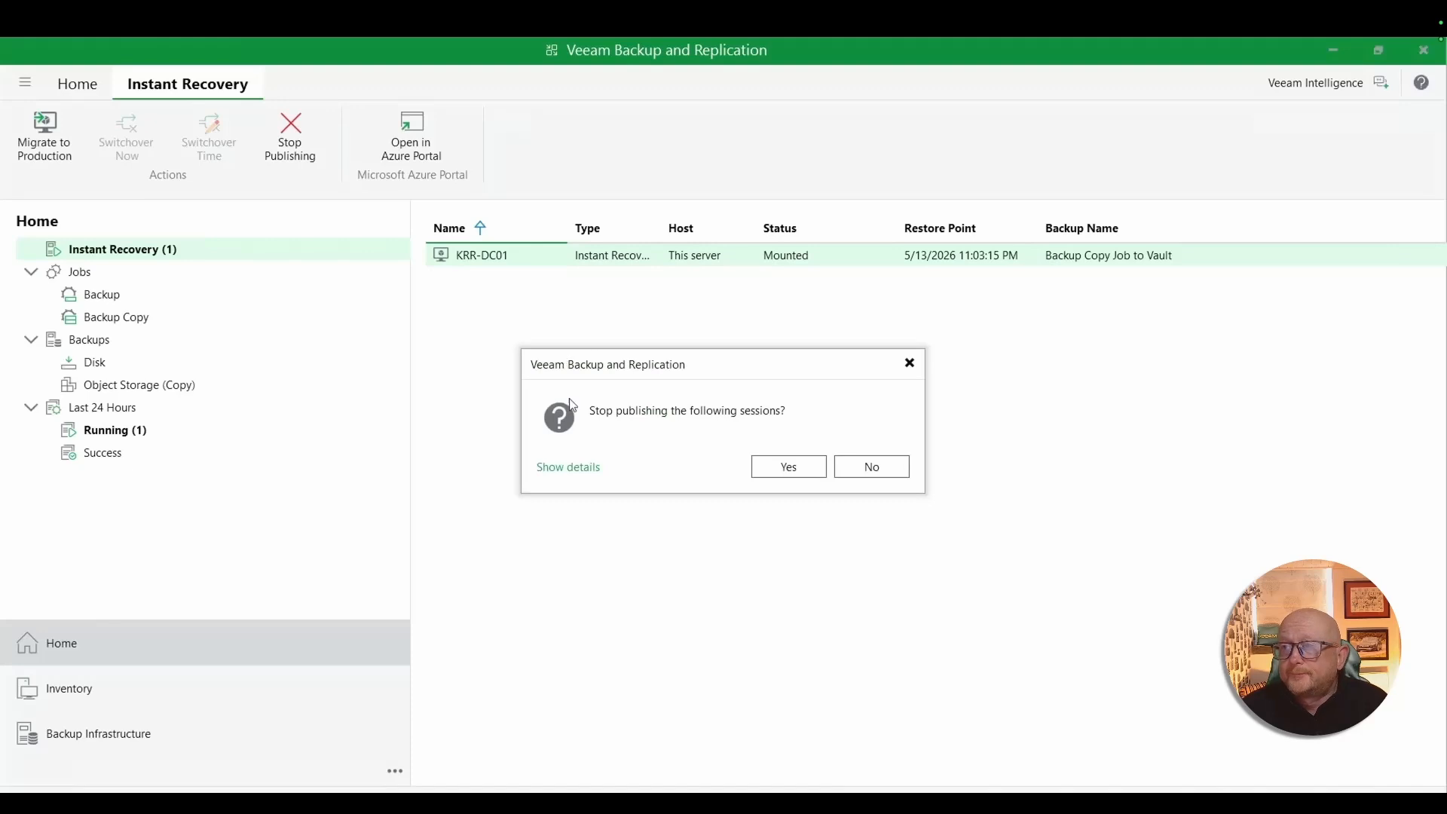
left_click(788, 468)
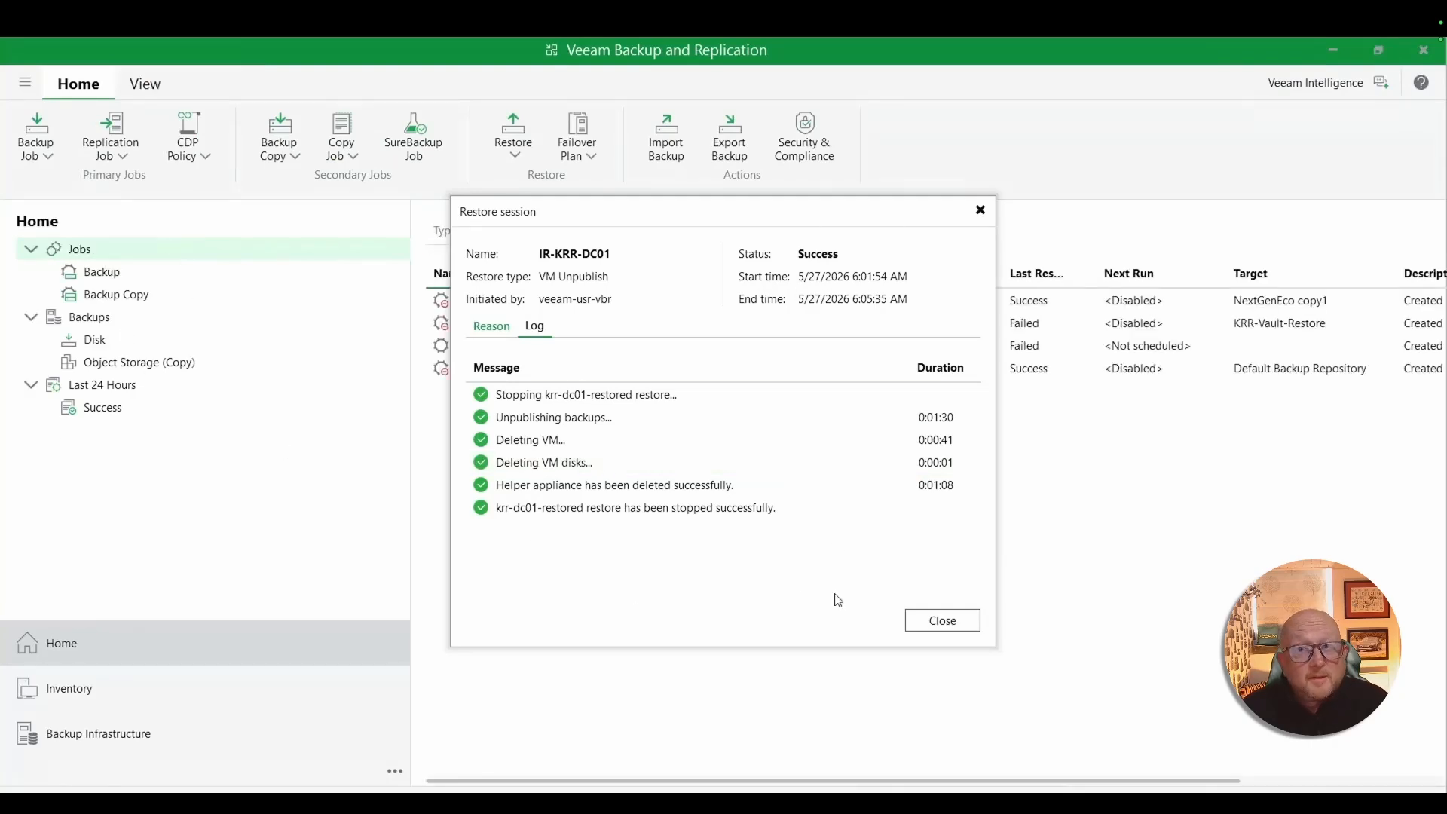
left_click(941, 623)
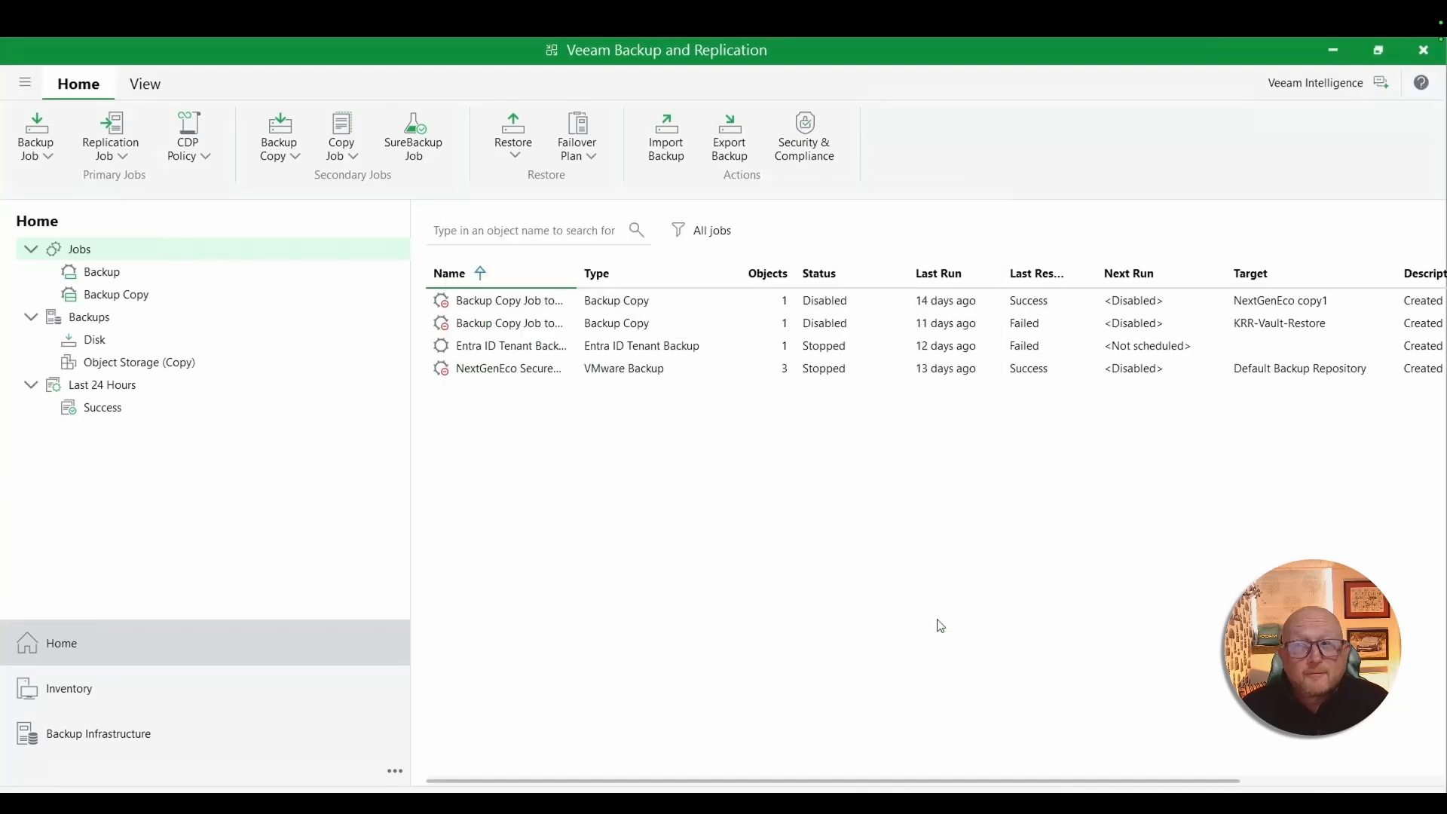
- Switch to the Azure portal to check the refreshed virtual machine list for the unpublished VM, and return to Veeam Backup and Replication
key("alt+Tab")
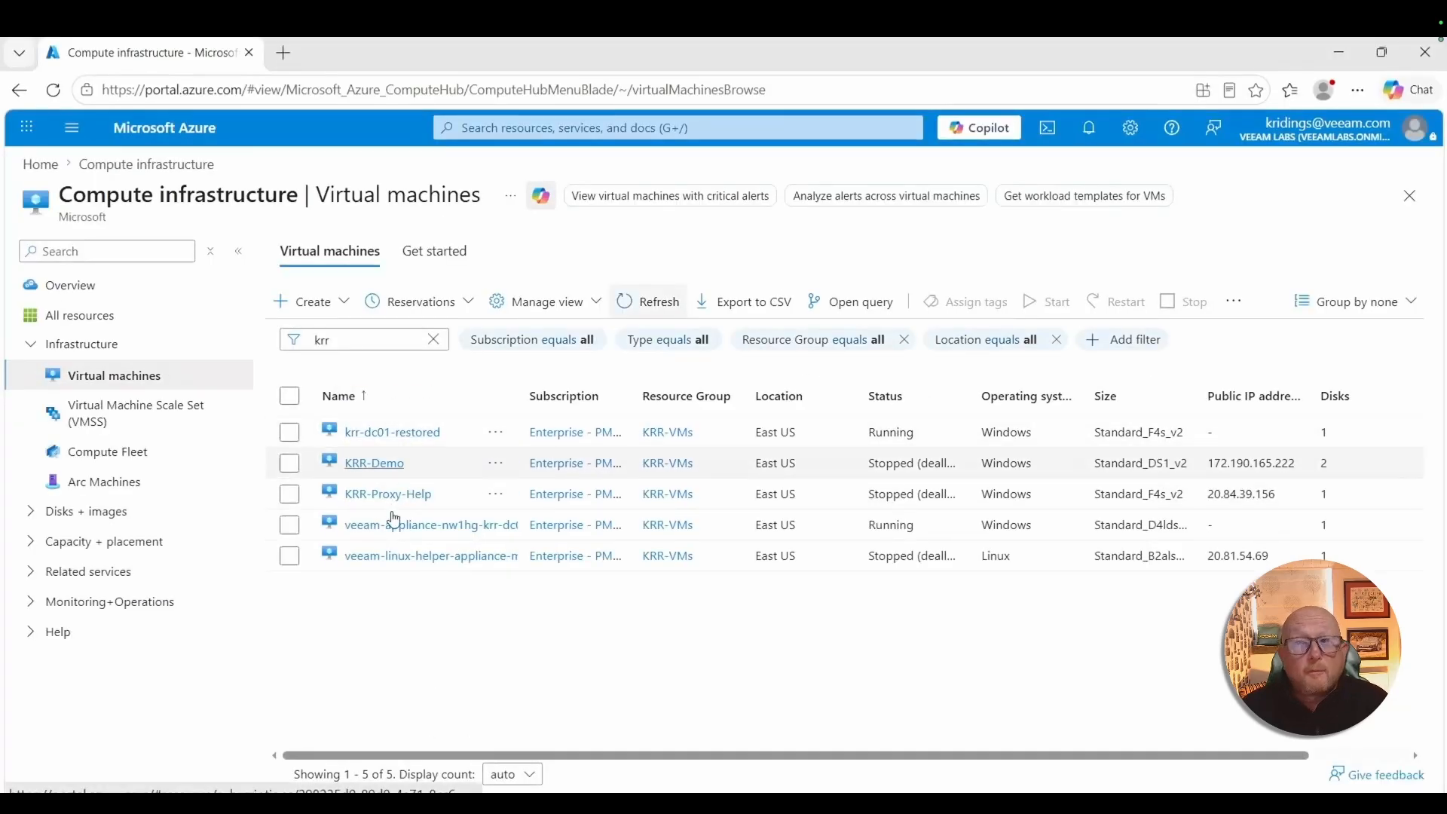
left_click(650, 304)
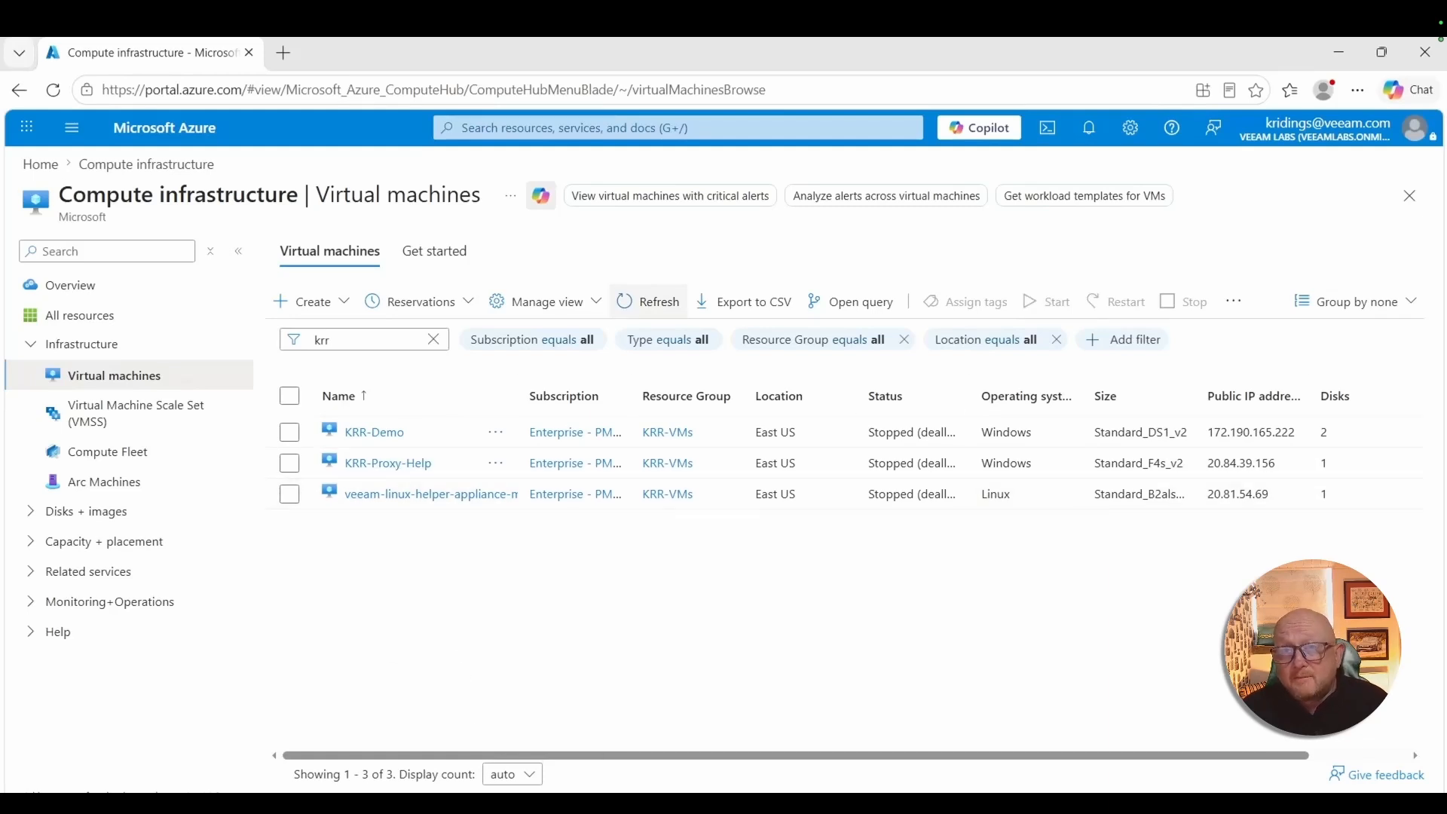
mouse_move(488, 805)
left_click(506, 686)
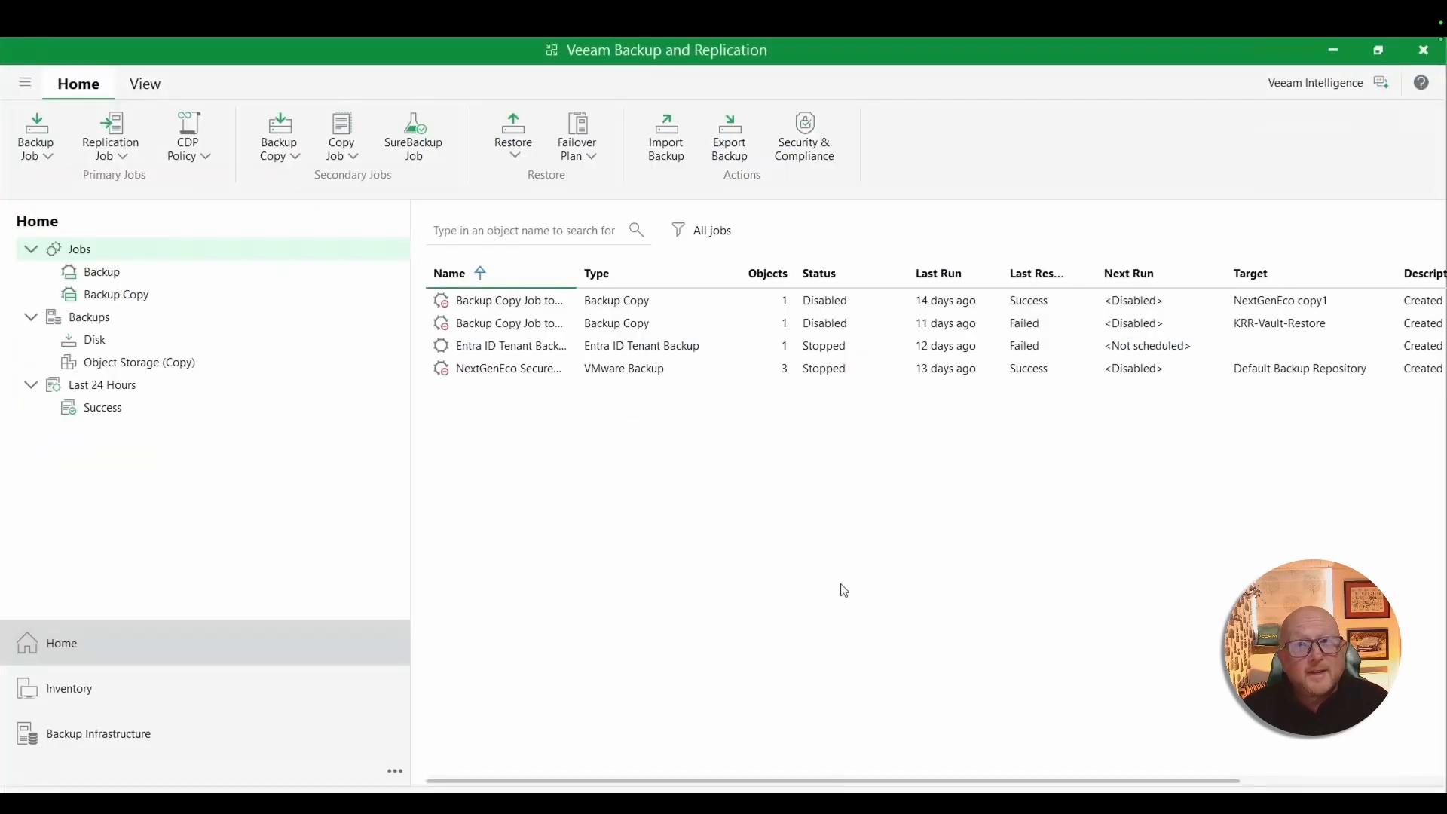